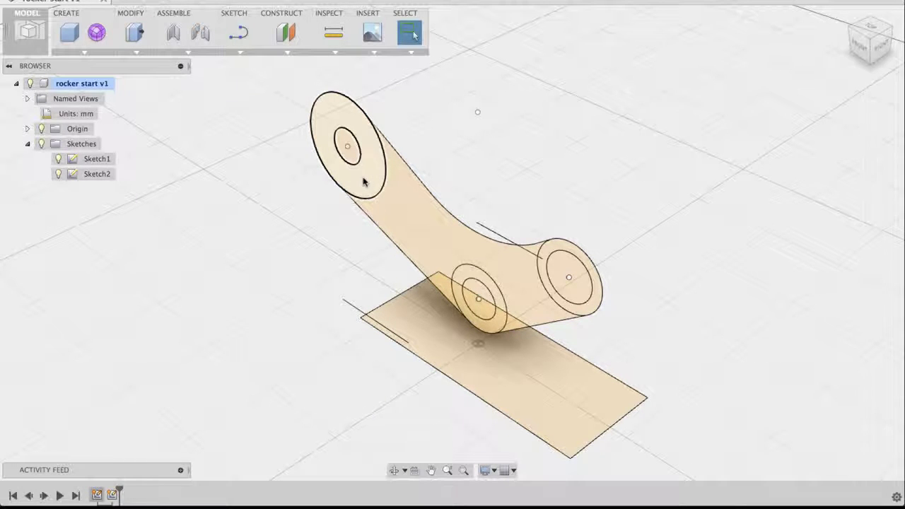
Start an extrusion of the rocker arm profile and its three surrounding rings, leaving out the inner hole circles.
{"action": "left_click", "coordinate": [364, 181]}
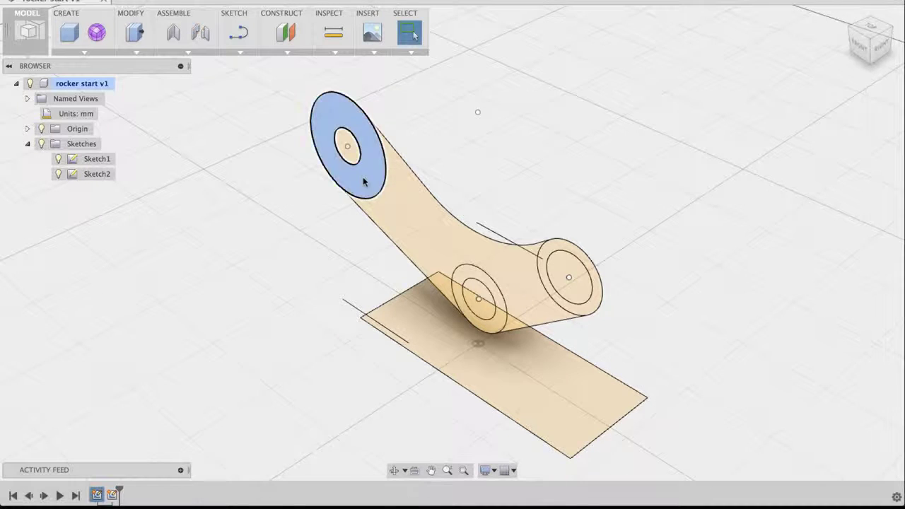
{"action": "left_click", "coordinate": [417, 230], "text": "shift"}
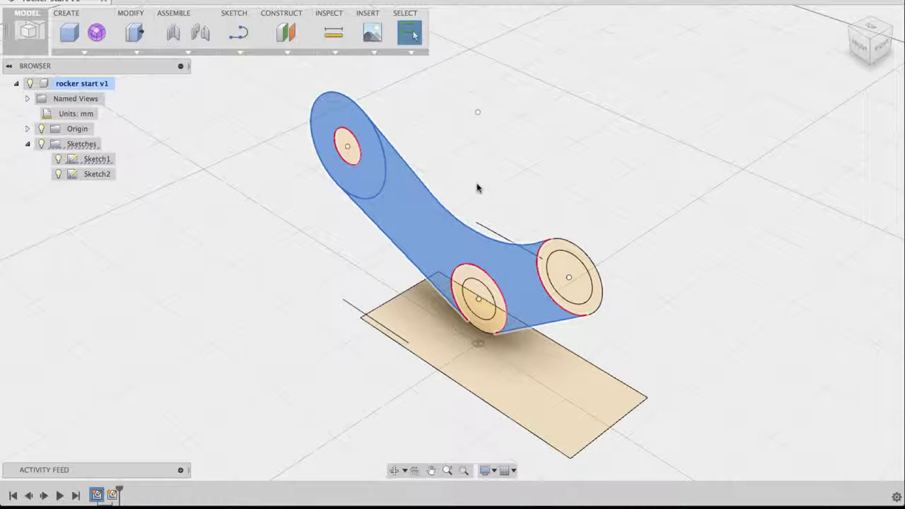
{"action": "left_click", "coordinate": [459, 286], "text": "shift"}
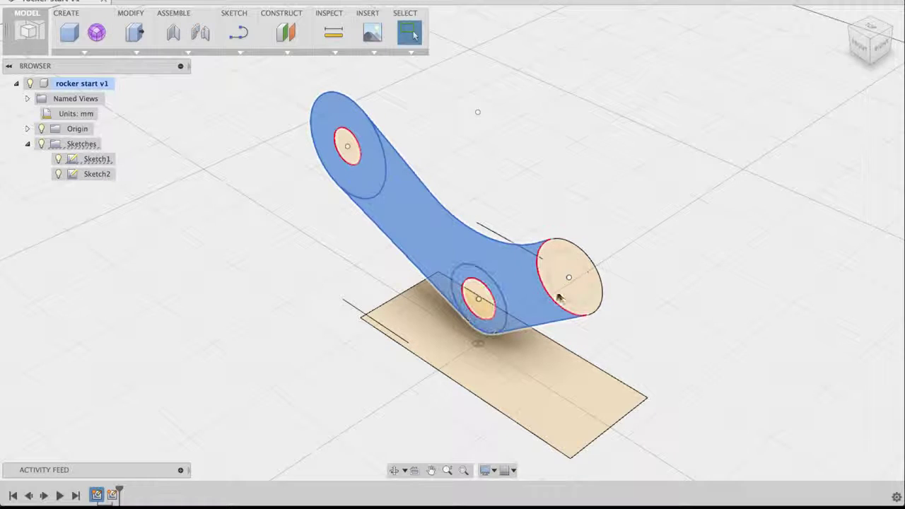
{"action": "left_click", "coordinate": [592, 310], "text": "shift"}
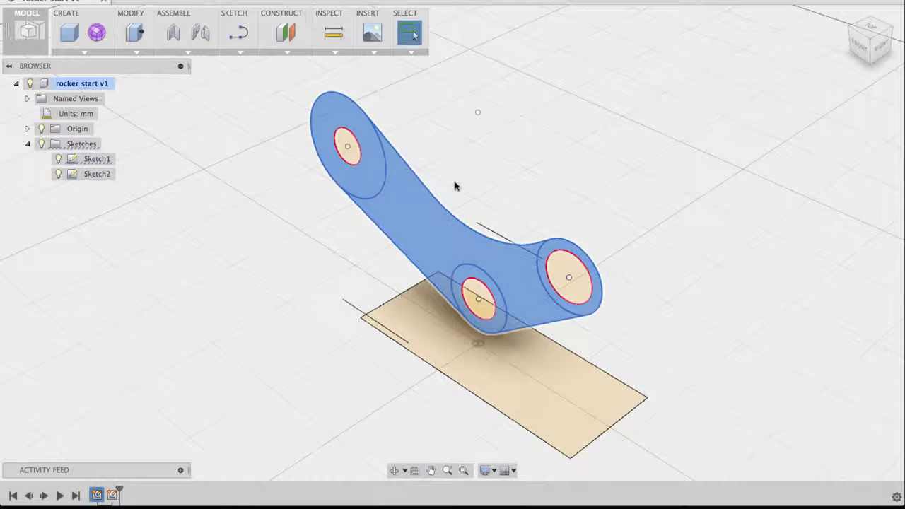
{"action": "right_click", "coordinate": [407, 210]}
{"action": "left_click", "coordinate": [389, 267]}
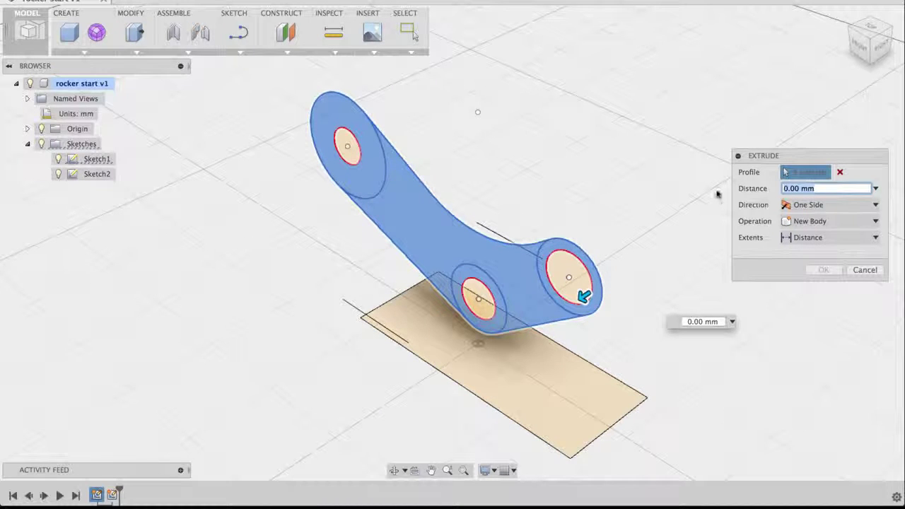
Extrude the selected profiles as a new body in two directions, each extending to an endpoint of the reference lines on either side.
{"action": "left_click", "coordinate": [852, 208]}
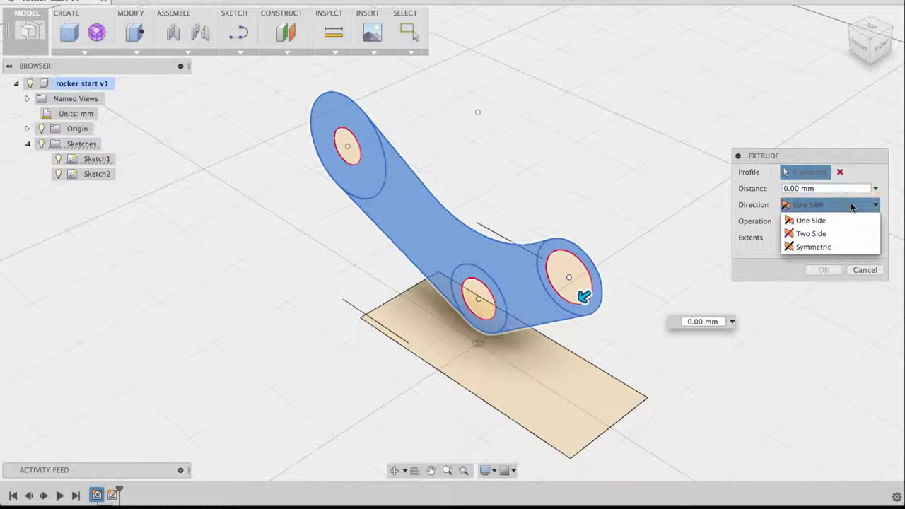
{"action": "left_click", "coordinate": [827, 234]}
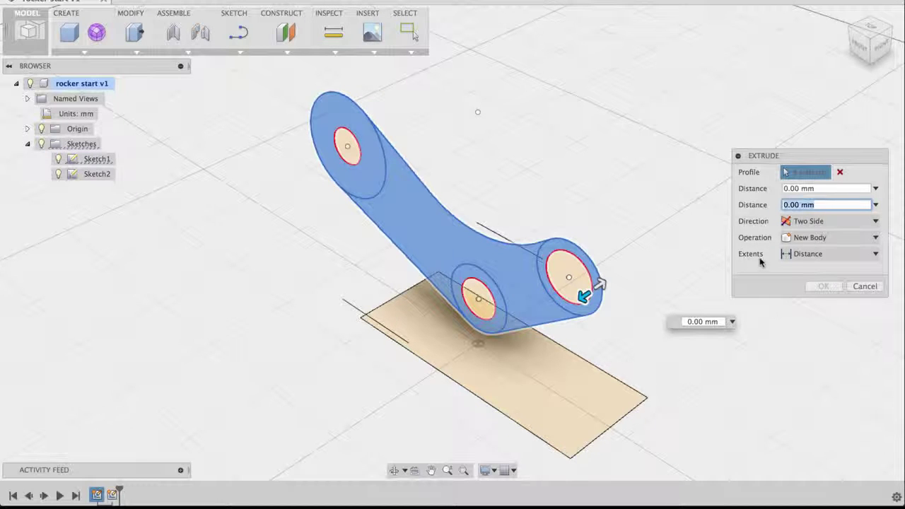
{"action": "left_click", "coordinate": [808, 256]}
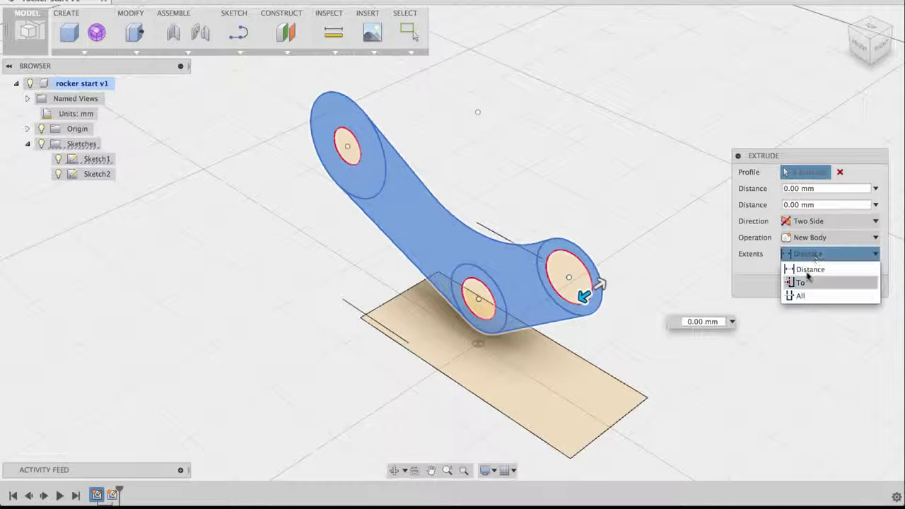
{"action": "left_click", "coordinate": [801, 281]}
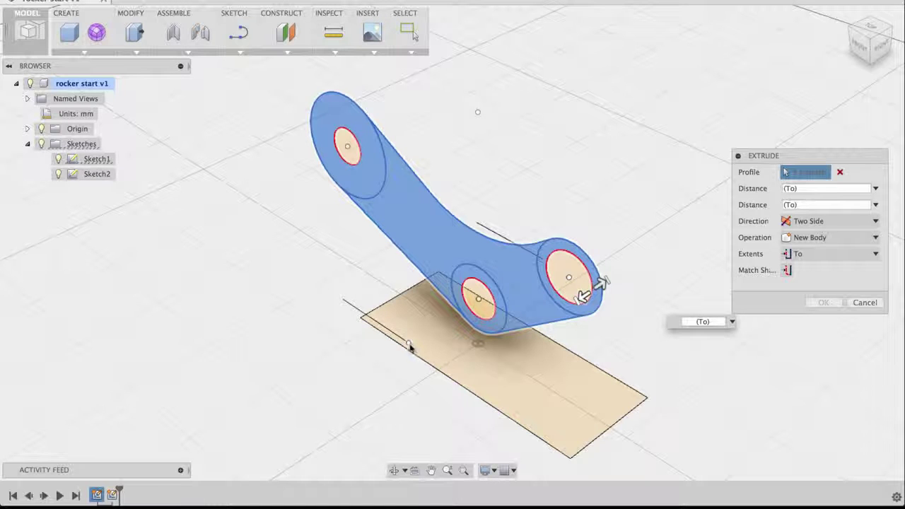
{"action": "left_click", "coordinate": [342, 302]}
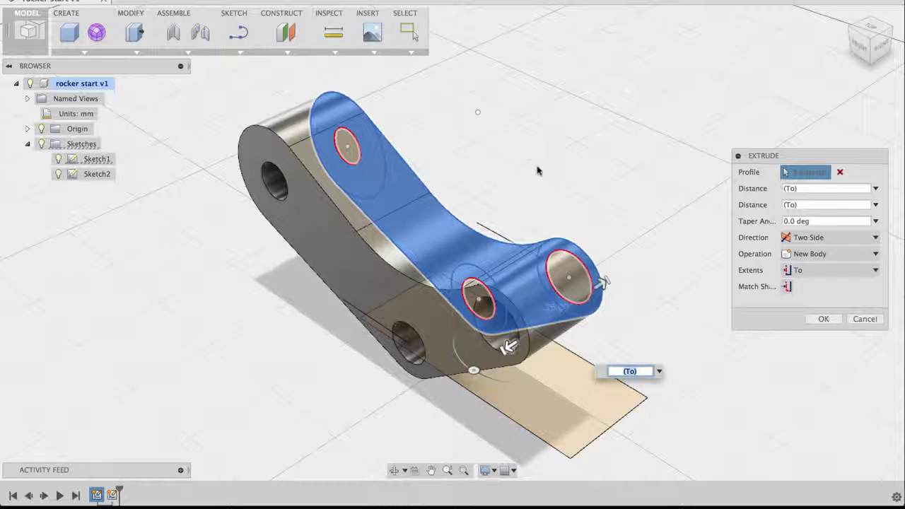
{"action": "mouse_move", "coordinate": [582, 190]}
{"action": "middle_mouse_down", "text": "shift"}
{"action": "mouse_move", "coordinate": [542, 183]}
{"action": "mouse_move", "coordinate": [265, 275]}
{"action": "mouse_move", "coordinate": [248, 269]}
{"action": "middle_mouse_up", "text": "shift"}
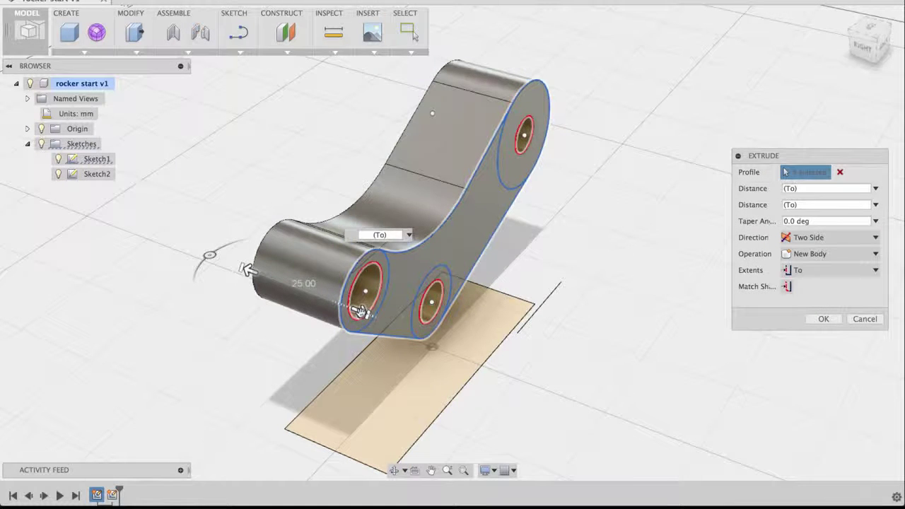
{"action": "left_click", "coordinate": [518, 336]}
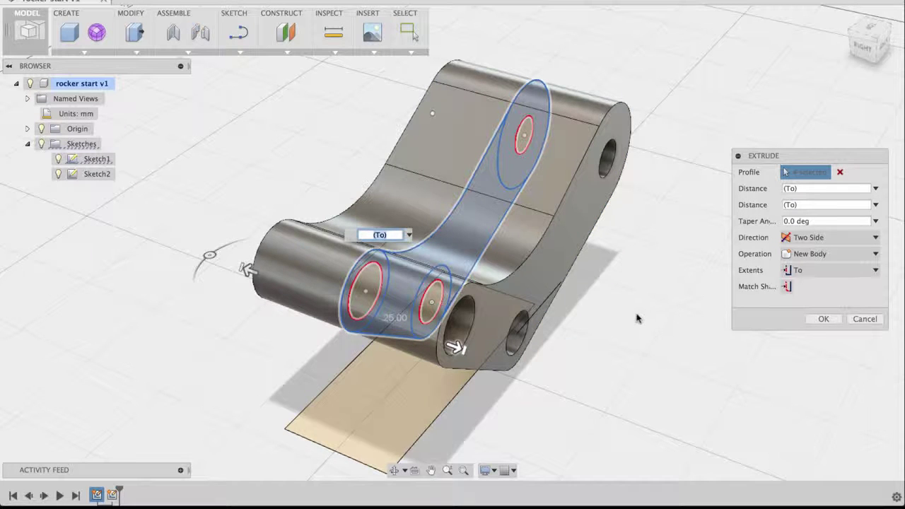
{"action": "left_click", "coordinate": [822, 319]}
Make Sketch1 visible again and look at the rocker from the front.
{"action": "middle_click_drag", "start_coordinate": [650, 337], "coordinate": [721, 294], "text": "shift"}
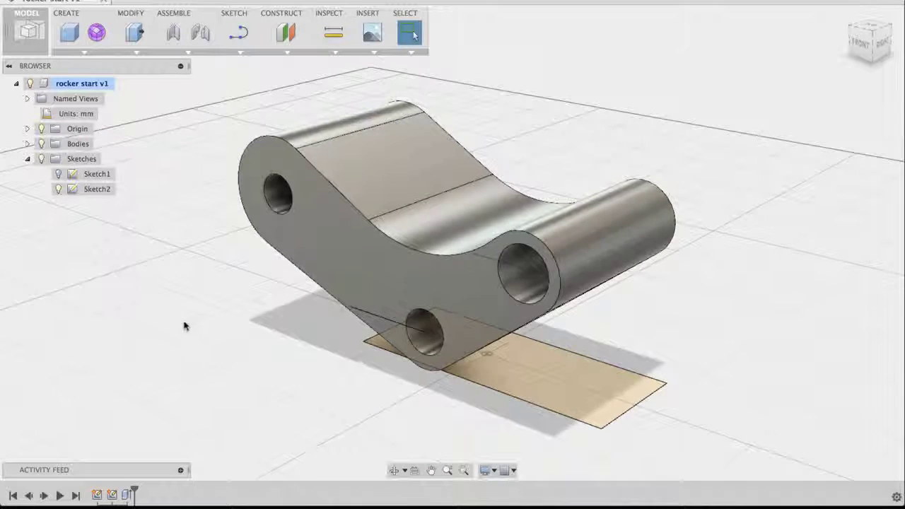
{"action": "middle_click_drag", "start_coordinate": [186, 323], "coordinate": [181, 335]}
{"action": "key", "text": "Escape"}
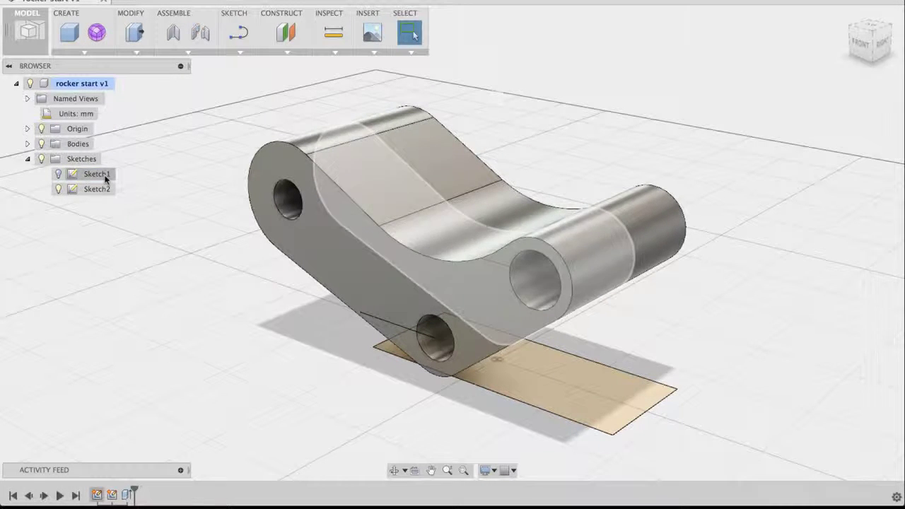
{"action": "left_click", "coordinate": [59, 175]}
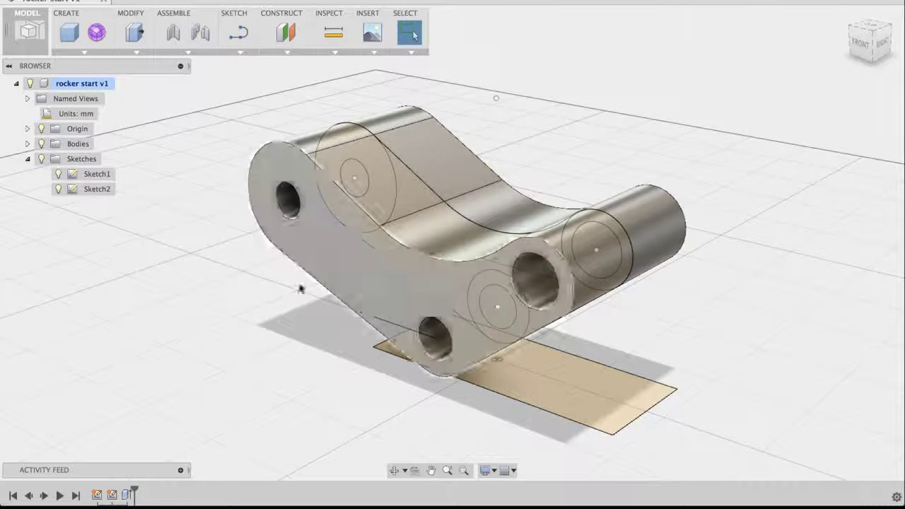
{"action": "left_click", "coordinate": [859, 47]}
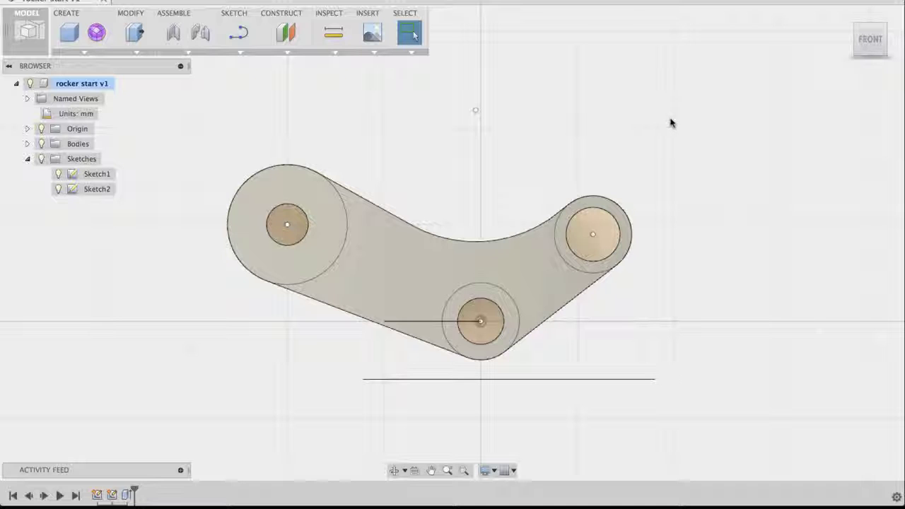
{"action": "left_click", "coordinate": [488, 472]}
{"action": "mouse_move", "coordinate": [498, 429]}
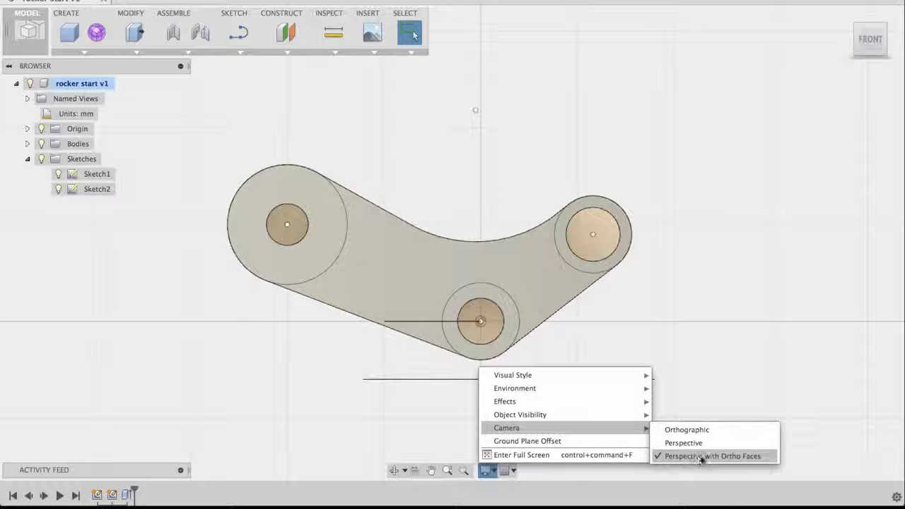
{"action": "left_click", "coordinate": [697, 358]}
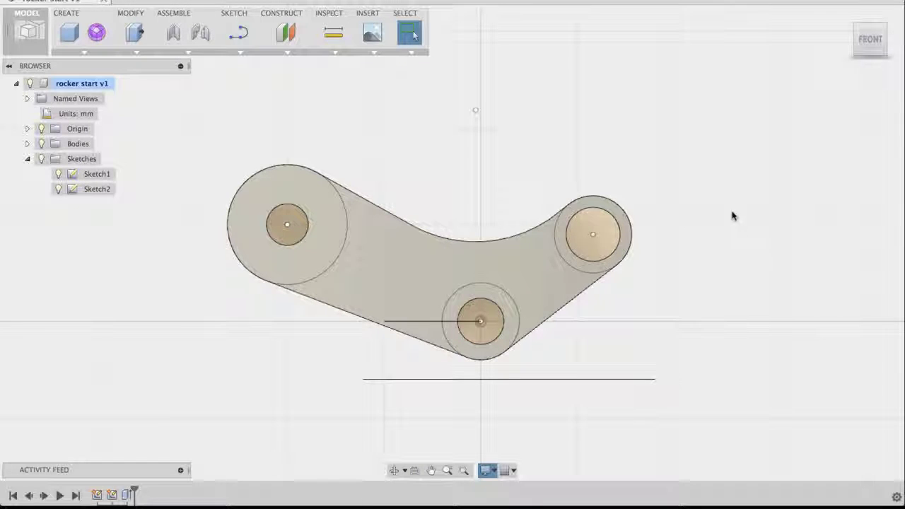
Extrude the inner circle at the rocker's short-arm end symmetrically by 20 mm, joining it to the body.
{"action": "left_click", "coordinate": [597, 228]}
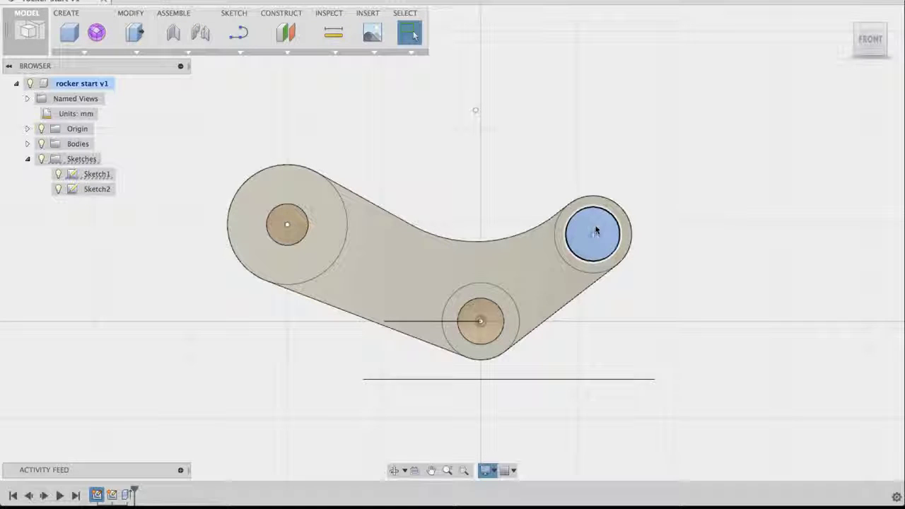
{"action": "right_click", "coordinate": [592, 221]}
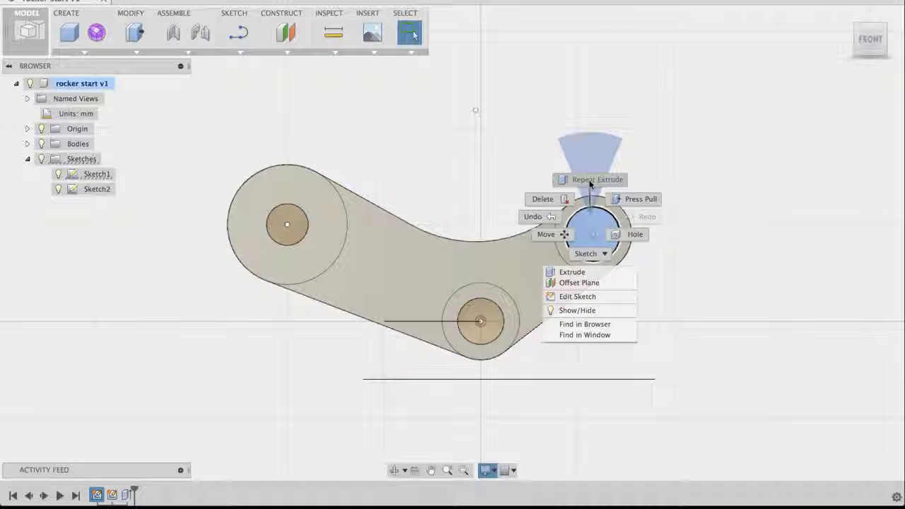
{"action": "left_click", "coordinate": [572, 273]}
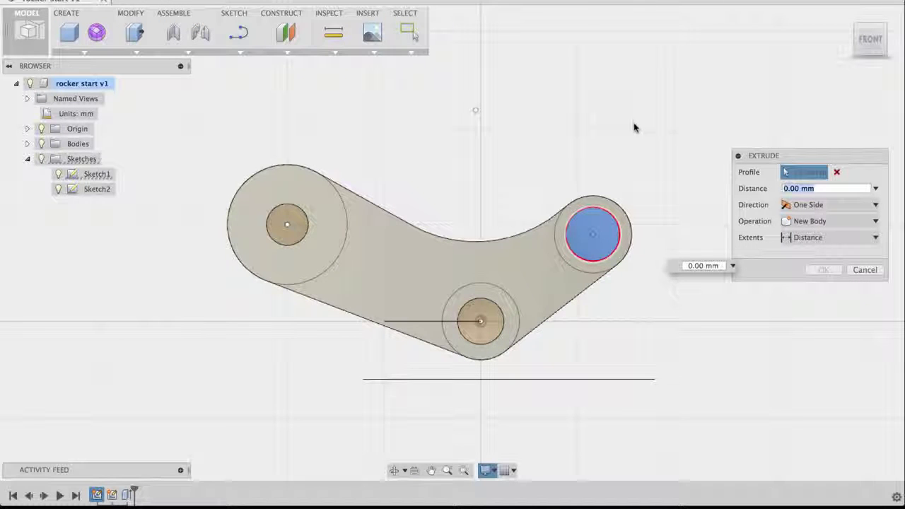
{"action": "left_click", "coordinate": [851, 20]}
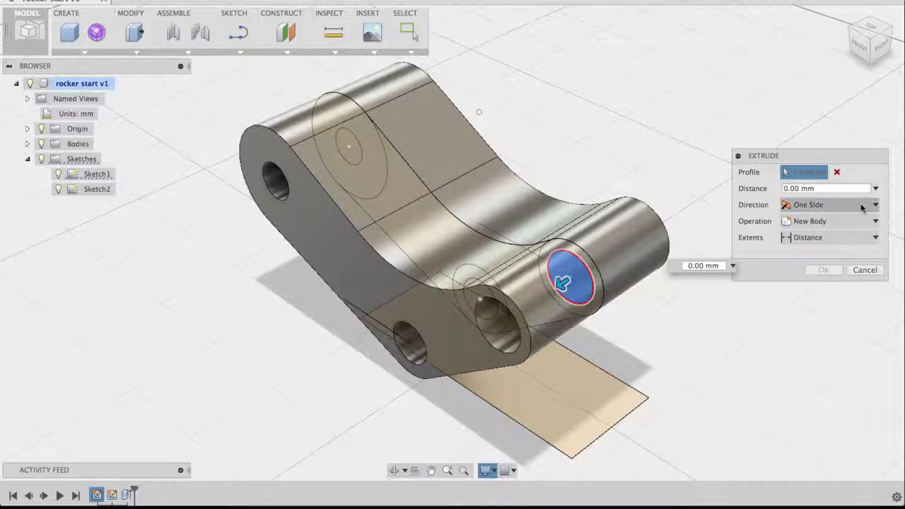
{"action": "left_click", "coordinate": [860, 207]}
{"action": "left_click", "coordinate": [814, 246]}
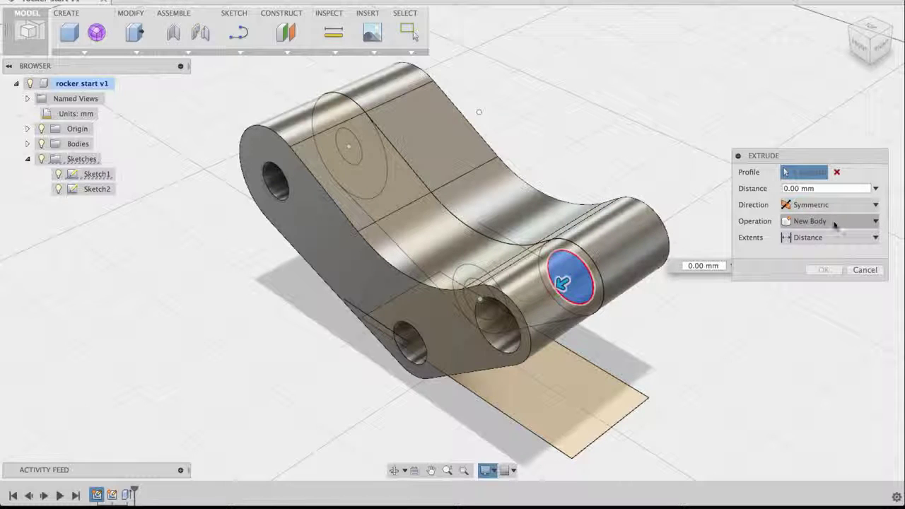
{"action": "left_click", "coordinate": [837, 221]}
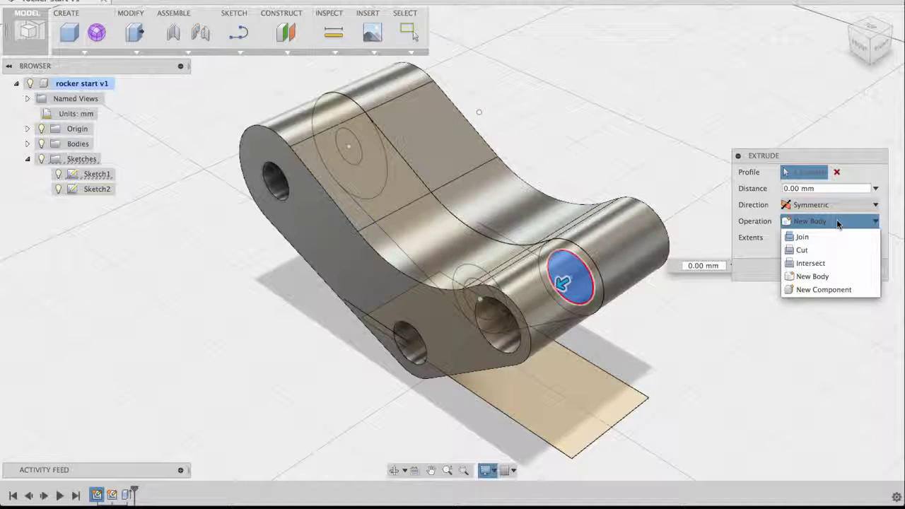
{"action": "left_click", "coordinate": [838, 237]}
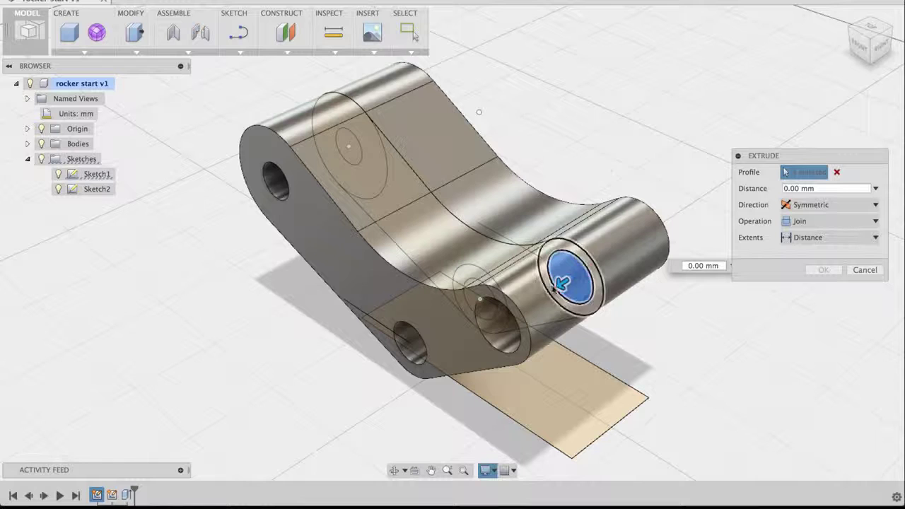
{"action": "left_click_drag", "start_coordinate": [561, 283], "coordinate": [504, 322]}
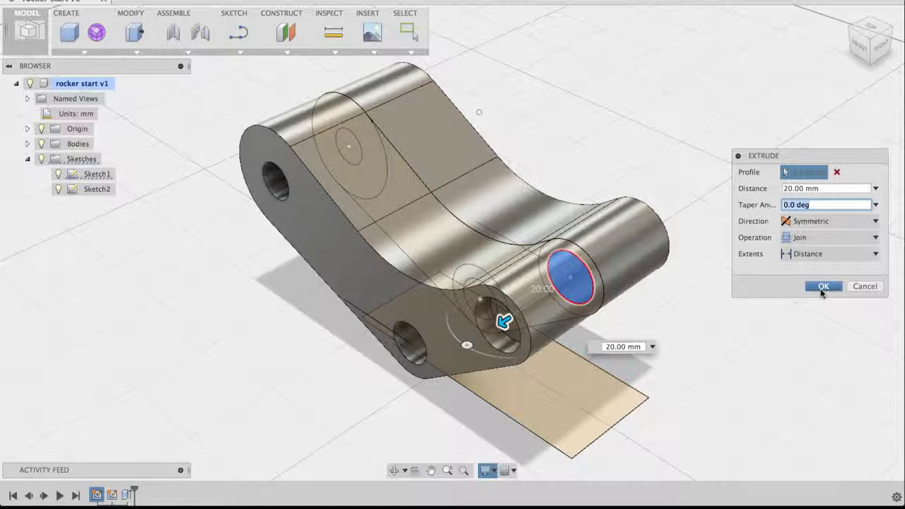
{"action": "middle_click_drag", "start_coordinate": [751, 250], "coordinate": [737, 281], "text": "shift"}
{"action": "key", "text": "Escape"}
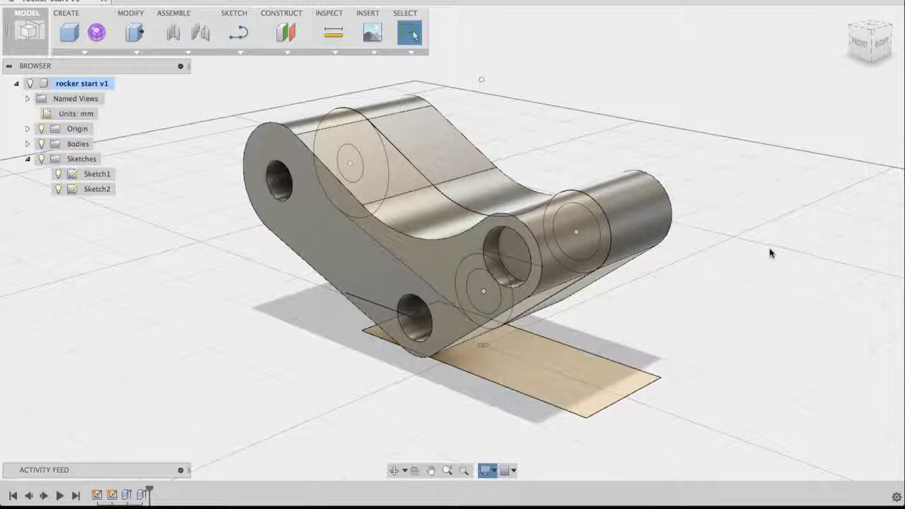
Place a 24 mm diameter cylinder on the rocker's front face, centred on the hole at the long-arm end.
{"action": "middle_click_drag", "start_coordinate": [769, 250], "coordinate": [674, 248], "text": "shift"}
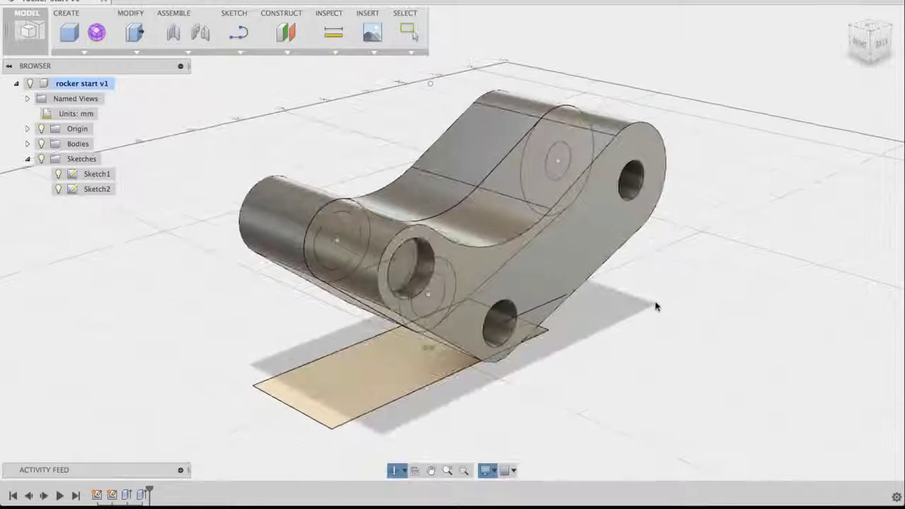
{"action": "middle_click_drag", "start_coordinate": [632, 347], "coordinate": [742, 354], "text": "shift"}
{"action": "middle_click_drag", "start_coordinate": [738, 247], "coordinate": [723, 268], "text": "shift"}
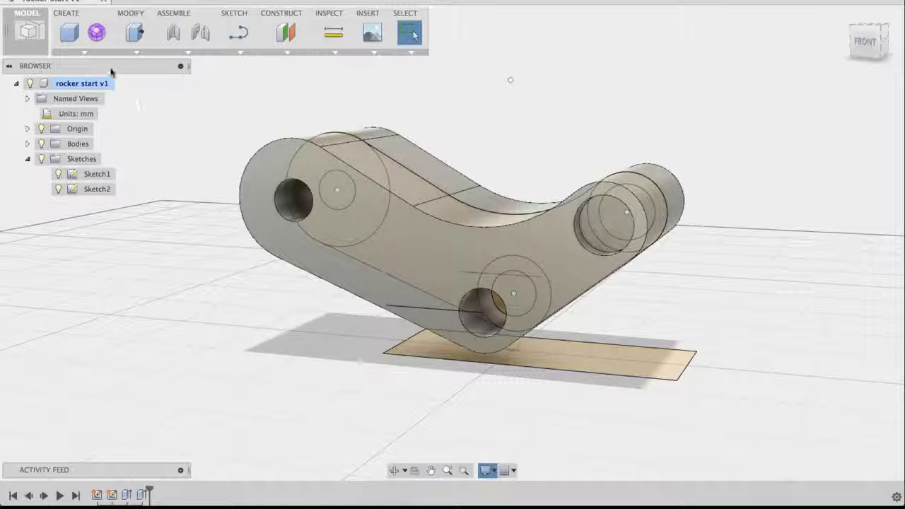
{"action": "left_click", "coordinate": [79, 53]}
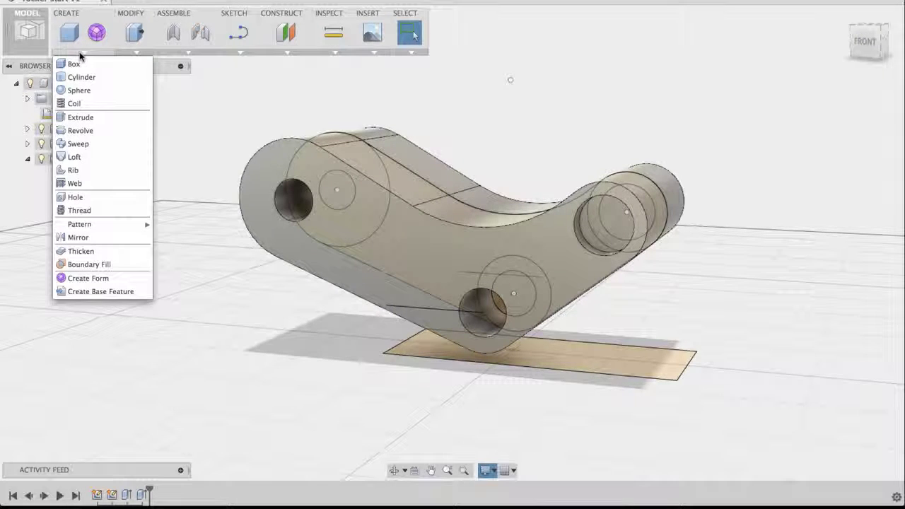
{"action": "left_click", "coordinate": [79, 78]}
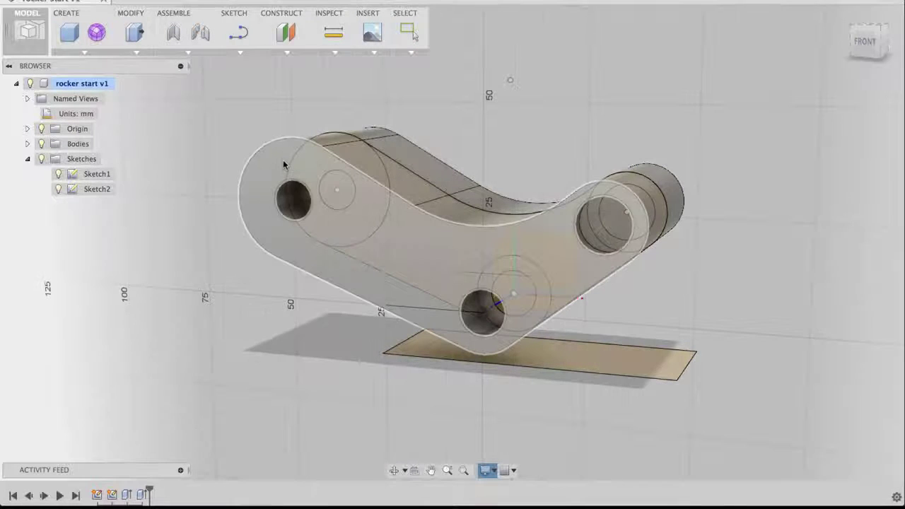
{"action": "left_click", "coordinate": [289, 167]}
{"action": "left_click", "coordinate": [290, 245]}
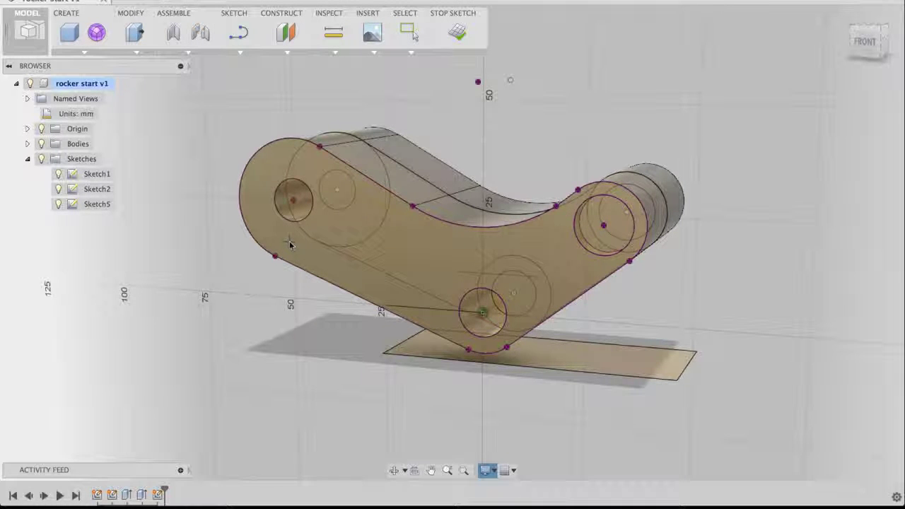
{"action": "left_click", "coordinate": [294, 202]}
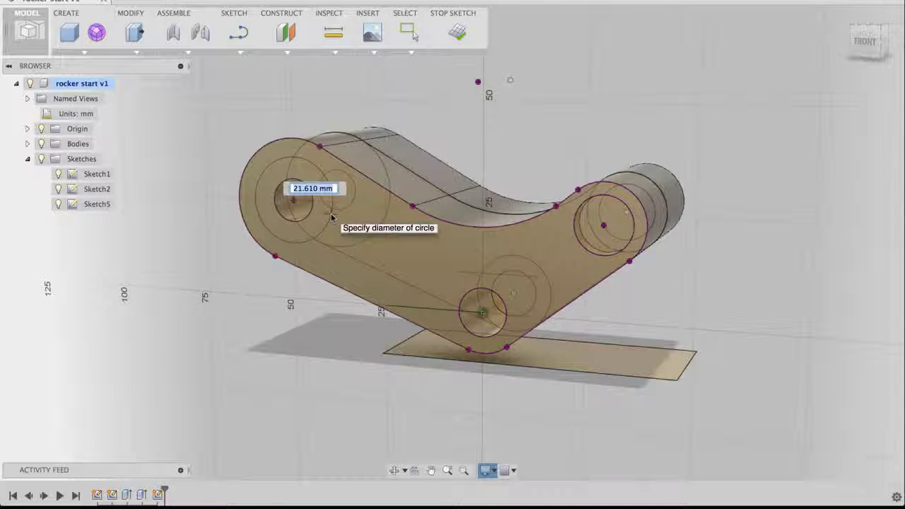
{"action": "type", "text": "24"}
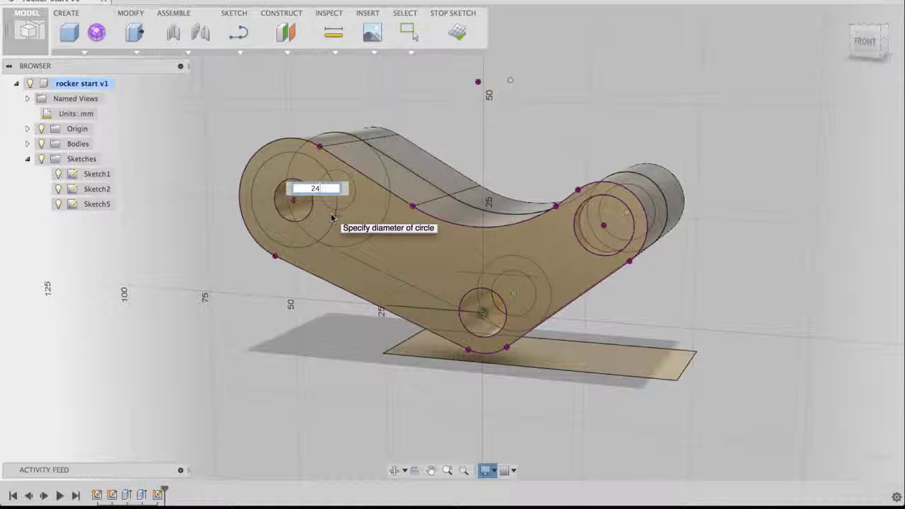
{"action": "key", "text": "Tab"}
{"action": "key", "text": "Return"}
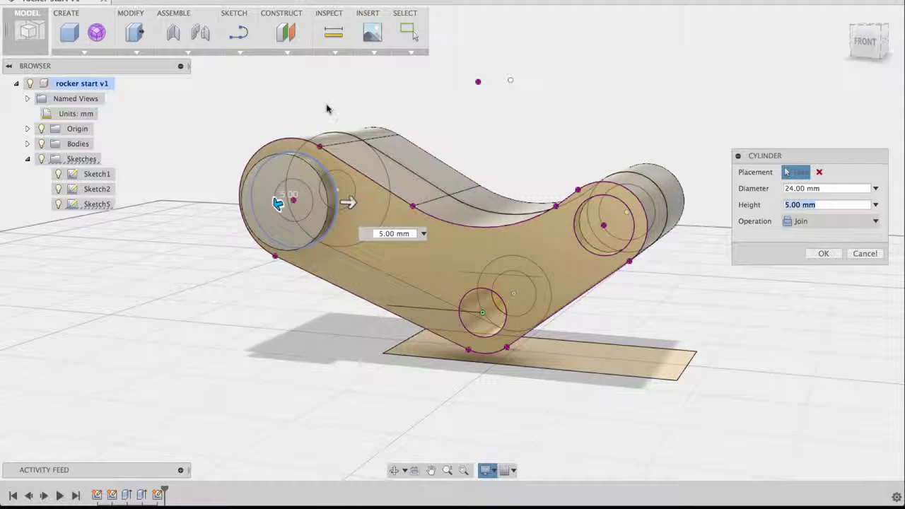
Set the cylinder's height to -10 mm as a cut to make a counterbore at the long-arm hole.
{"action": "scroll", "coordinate": [325, 110], "scroll_direction": "up", "scroll_amount": 2}
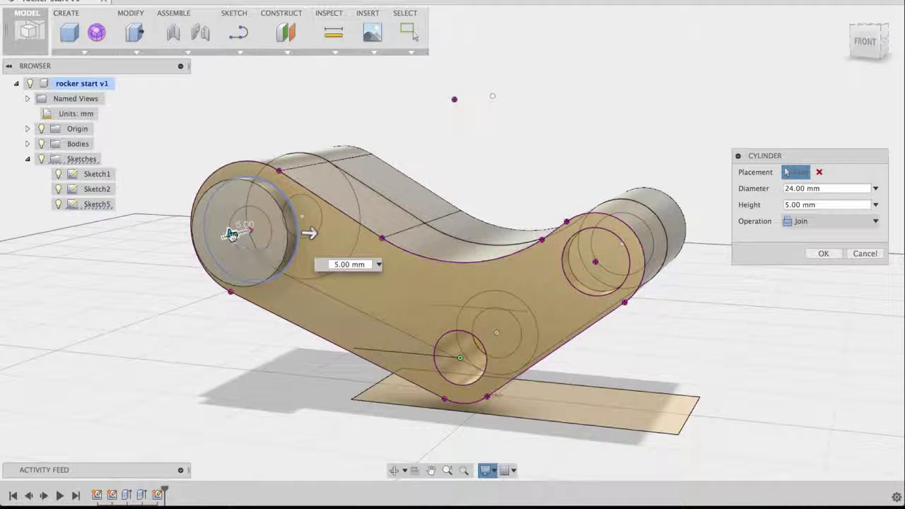
{"action": "left_click_drag", "start_coordinate": [232, 235], "coordinate": [267, 225]}
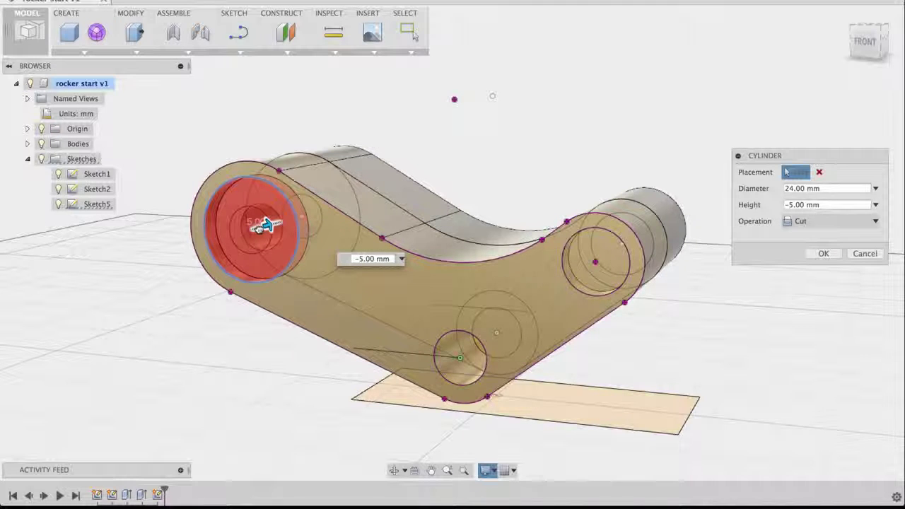
{"action": "left_click_drag", "start_coordinate": [258, 227], "coordinate": [275, 222]}
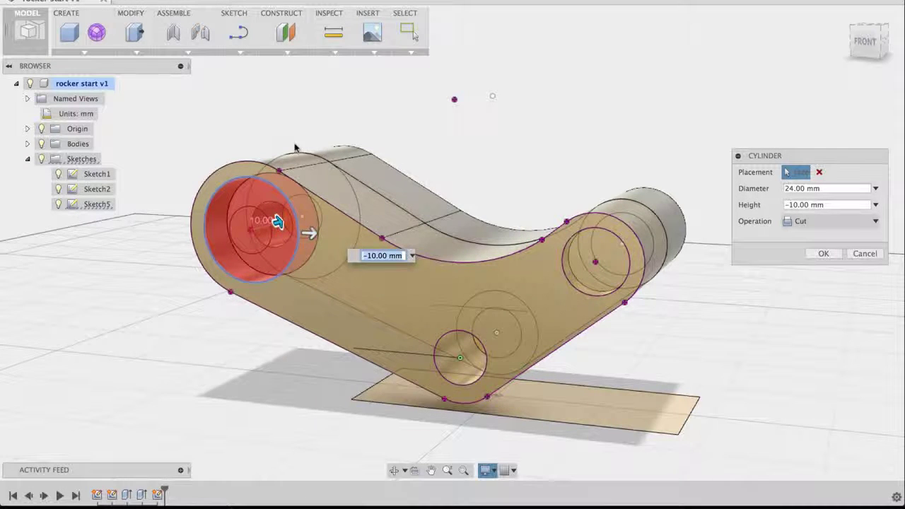
{"action": "left_click", "coordinate": [822, 255]}
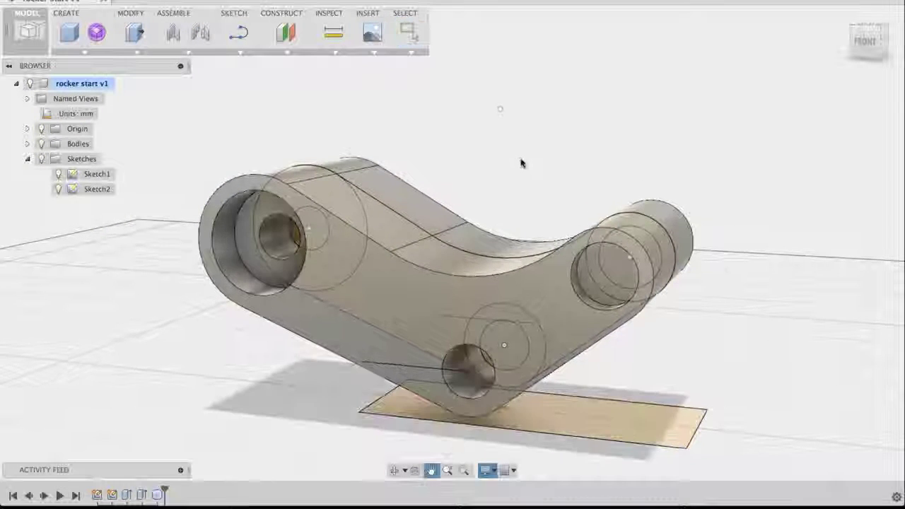
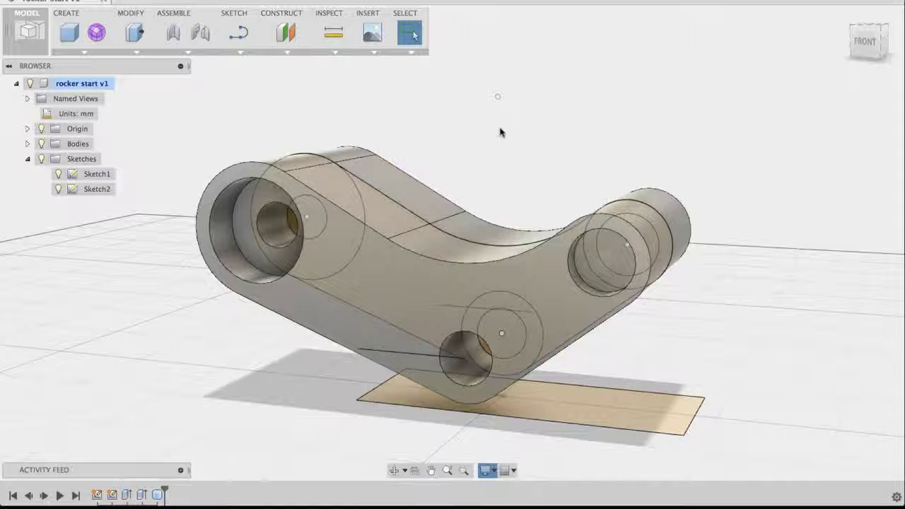
Mirror the long-arm counterbore feature across the origin work plane midway through the rocker's thickness.
{"action": "middle_click_drag", "start_coordinate": [566, 151], "coordinate": [524, 148], "text": "shift"}
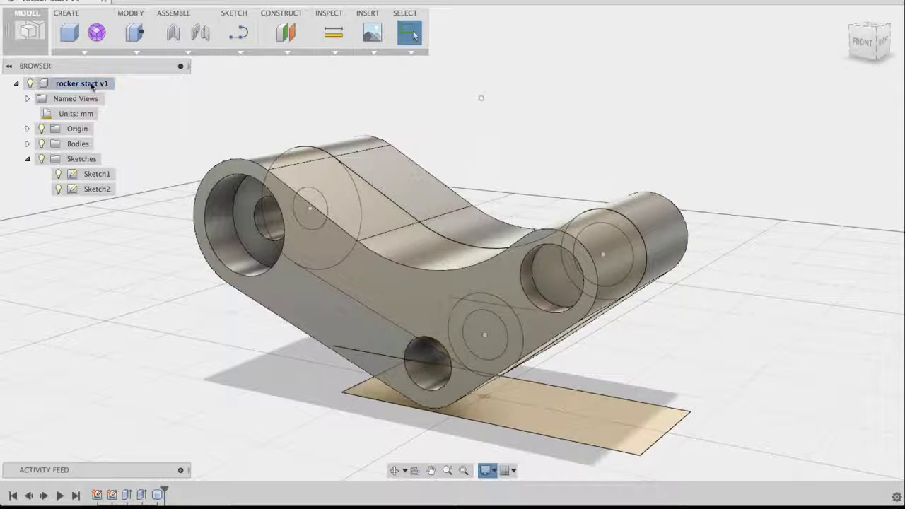
{"action": "left_click", "coordinate": [131, 54]}
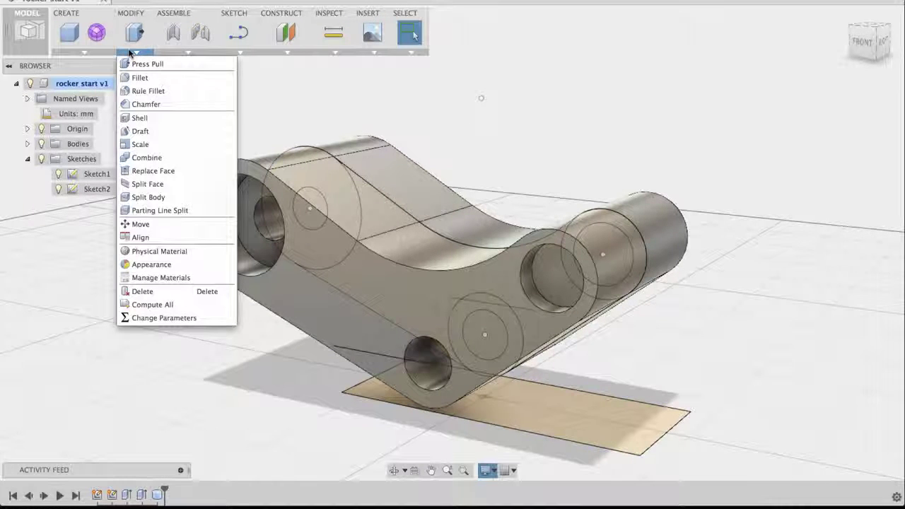
{"action": "left_click", "coordinate": [83, 54]}
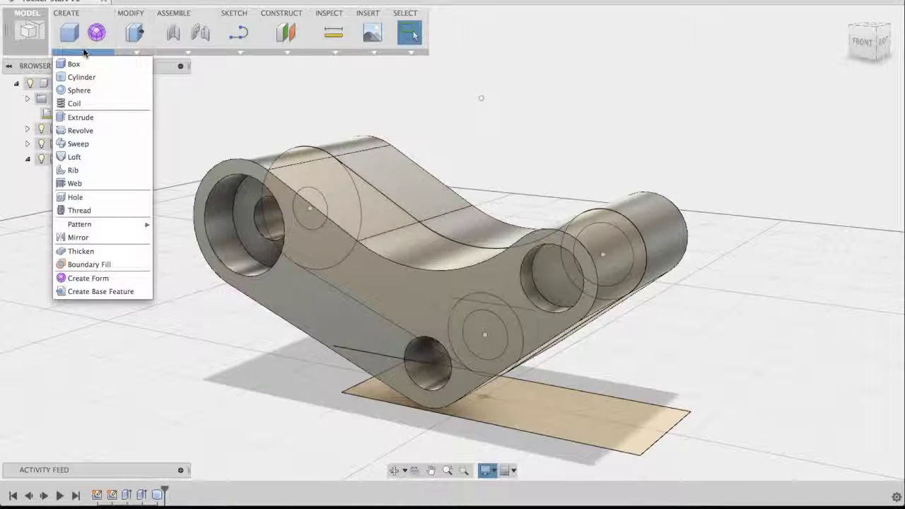
{"action": "left_click", "coordinate": [80, 236]}
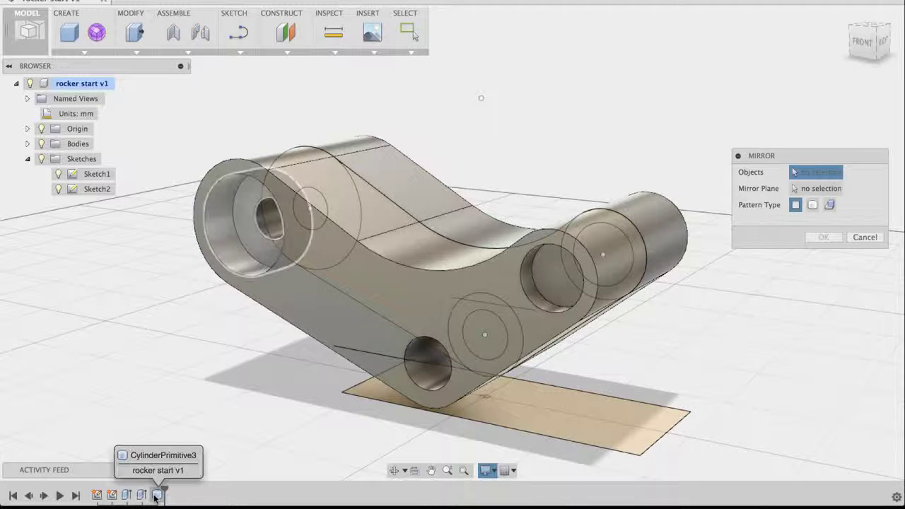
{"action": "left_click", "coordinate": [156, 496]}
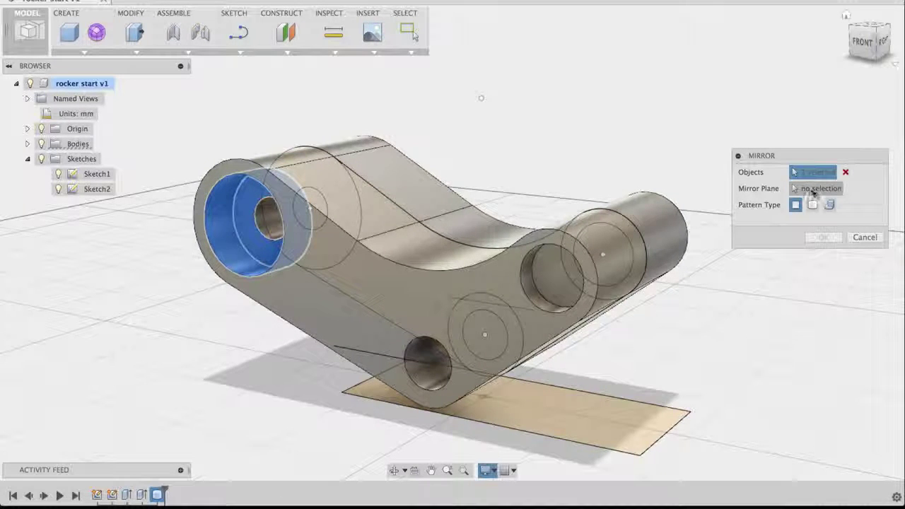
{"action": "left_click", "coordinate": [810, 189]}
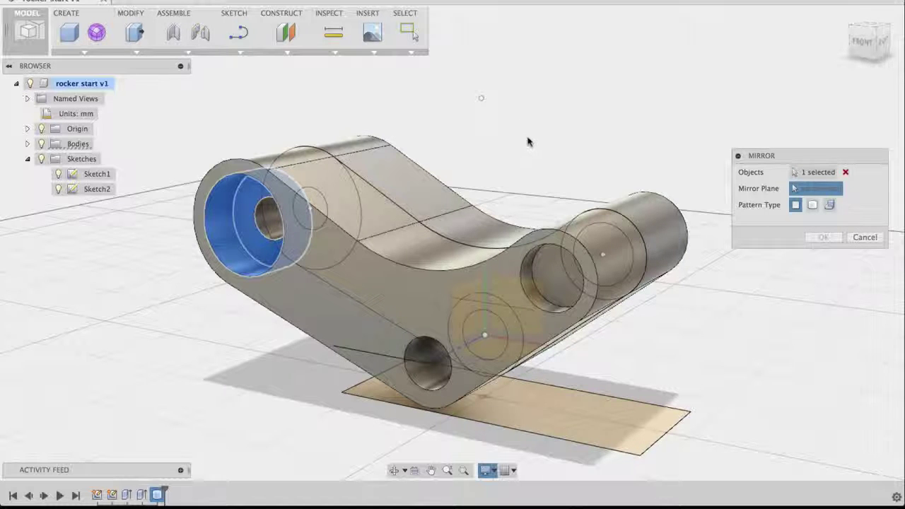
{"action": "mouse_move", "coordinate": [539, 137]}
{"action": "middle_mouse_down", "text": "shift"}
{"action": "mouse_move", "coordinate": [530, 137]}
{"action": "mouse_move", "coordinate": [532, 153]}
{"action": "middle_mouse_up", "text": "shift"}
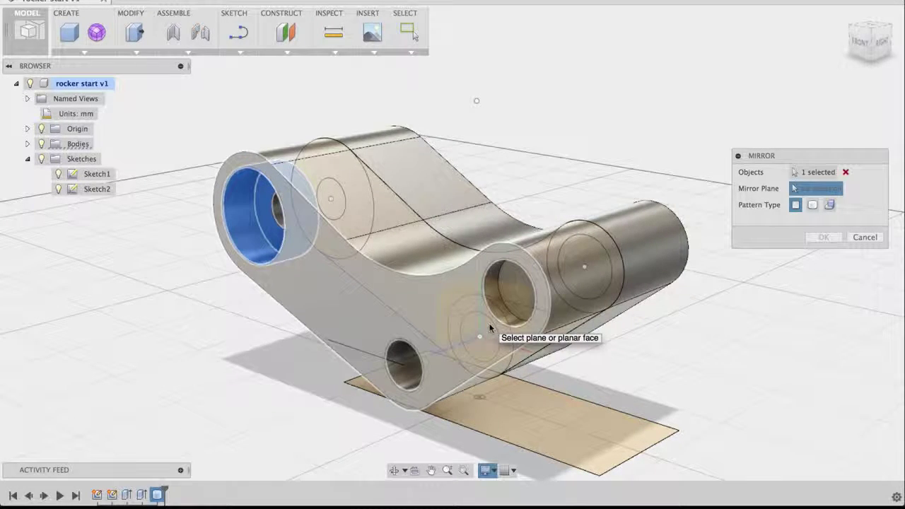
{"action": "left_click", "coordinate": [490, 328]}
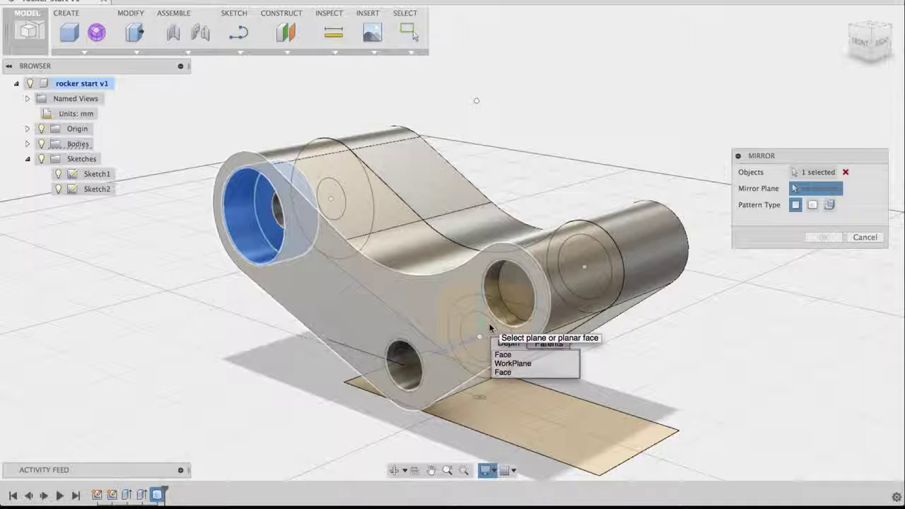
{"action": "left_click", "coordinate": [512, 364]}
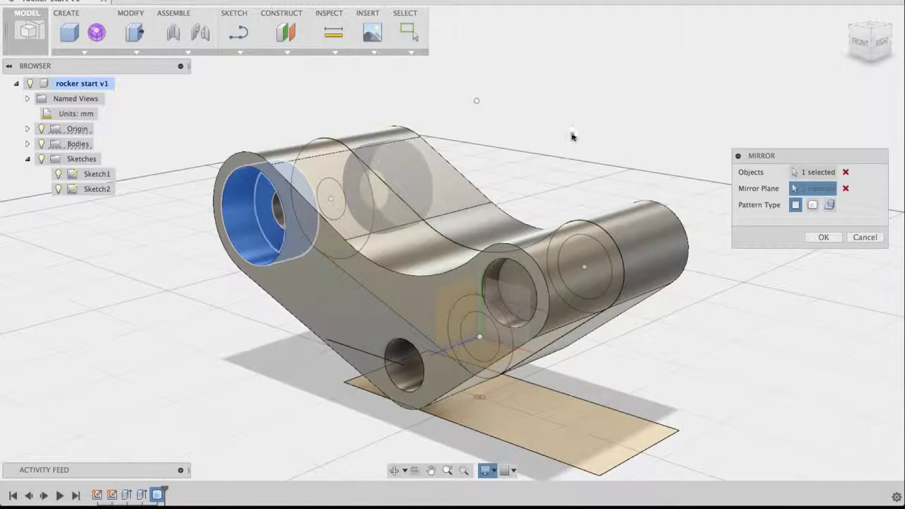
{"action": "middle_click_drag", "start_coordinate": [571, 146], "coordinate": [622, 101], "text": "shift"}
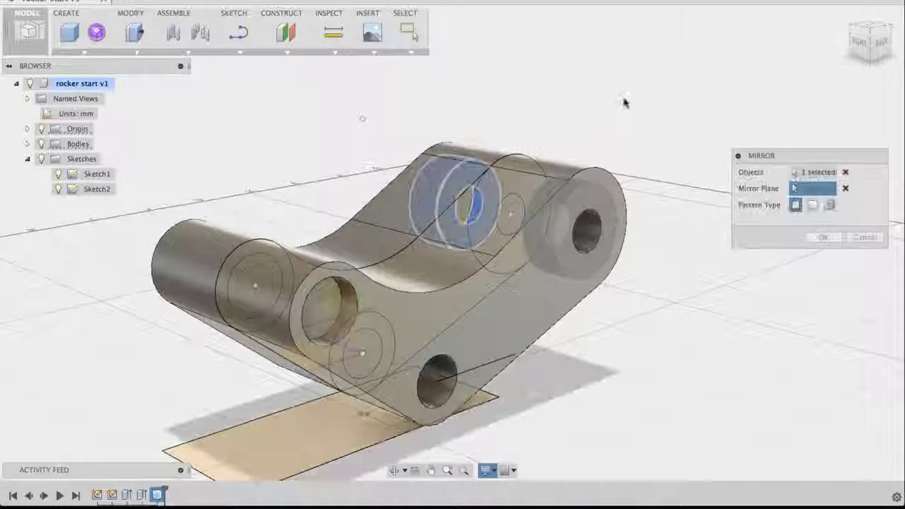
{"action": "left_click", "coordinate": [822, 237]}
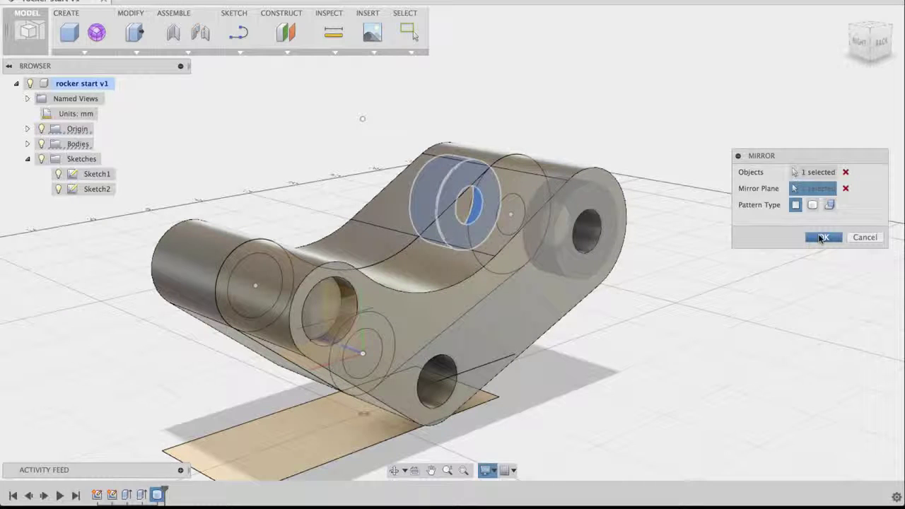
Place a 10 mm diameter cylinder on the recessed face at the short-arm end, centred on the recess.
{"action": "mouse_move", "coordinate": [731, 210]}
{"action": "middle_mouse_down", "text": "shift"}
{"action": "mouse_move", "coordinate": [712, 208]}
{"action": "mouse_move", "coordinate": [736, 188]}
{"action": "mouse_move", "coordinate": [693, 224]}
{"action": "mouse_move", "coordinate": [751, 222]}
{"action": "middle_mouse_up", "text": "shift"}
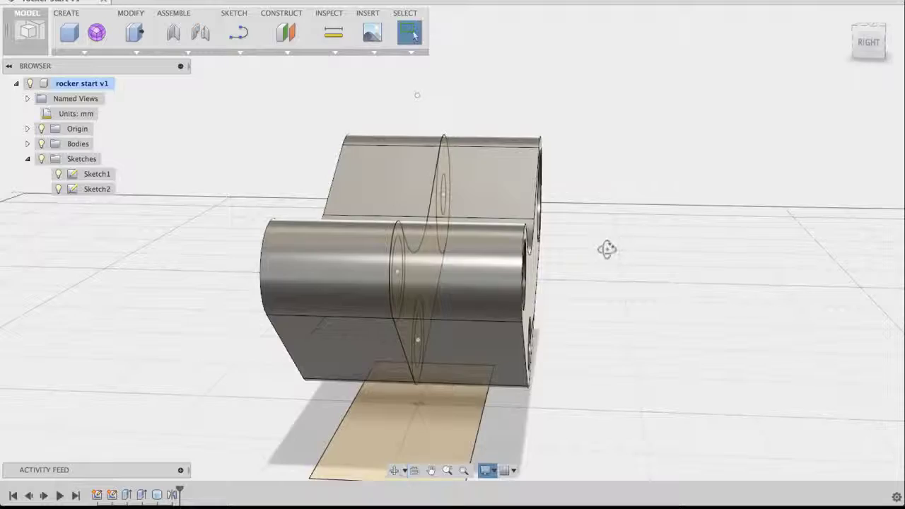
{"action": "mouse_move", "coordinate": [607, 250]}
{"action": "middle_mouse_down", "text": "shift"}
{"action": "mouse_move", "coordinate": [698, 243]}
{"action": "mouse_move", "coordinate": [668, 249]}
{"action": "mouse_move", "coordinate": [570, 134]}
{"action": "mouse_move", "coordinate": [589, 139]}
{"action": "mouse_move", "coordinate": [586, 115]}
{"action": "middle_mouse_up", "text": "shift"}
{"action": "mouse_move", "coordinate": [637, 184]}
{"action": "middle_mouse_down", "text": "shift"}
{"action": "mouse_move", "coordinate": [699, 259]}
{"action": "mouse_move", "coordinate": [764, 280]}
{"action": "middle_mouse_up", "text": "shift"}
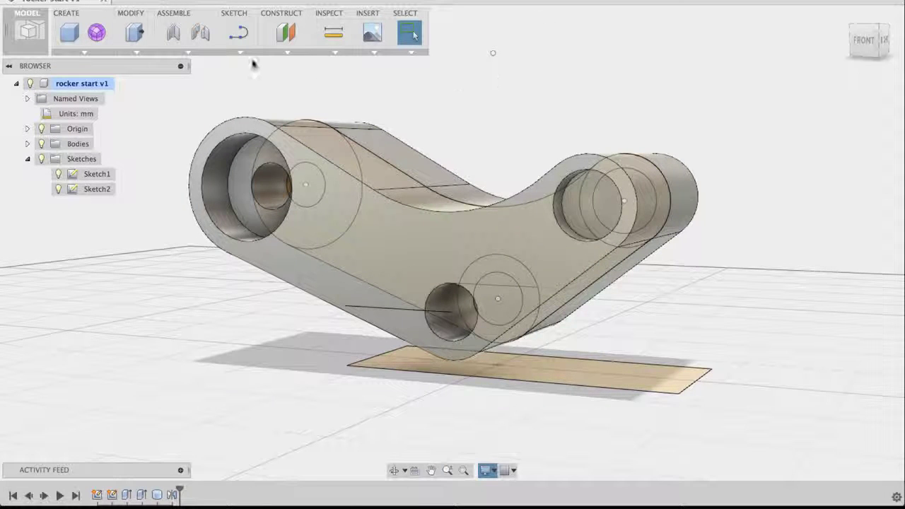
{"action": "left_click", "coordinate": [85, 53]}
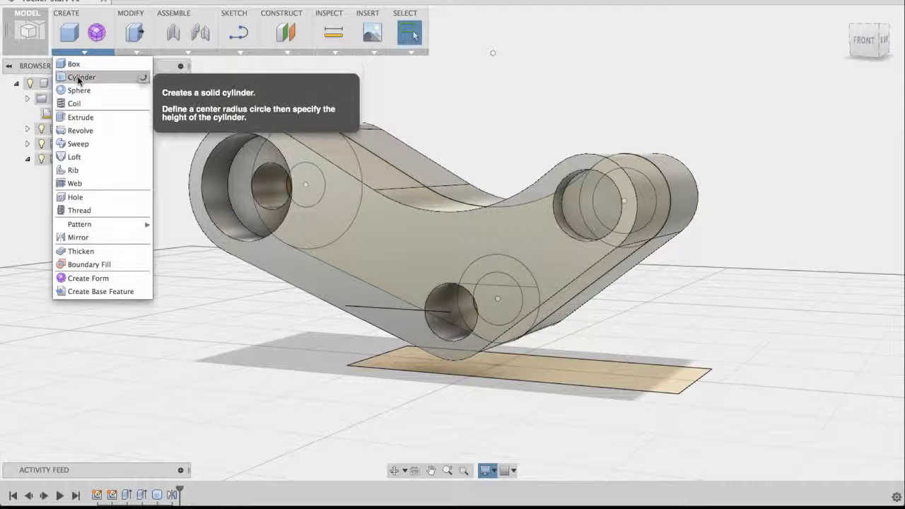
{"action": "left_click", "coordinate": [79, 77]}
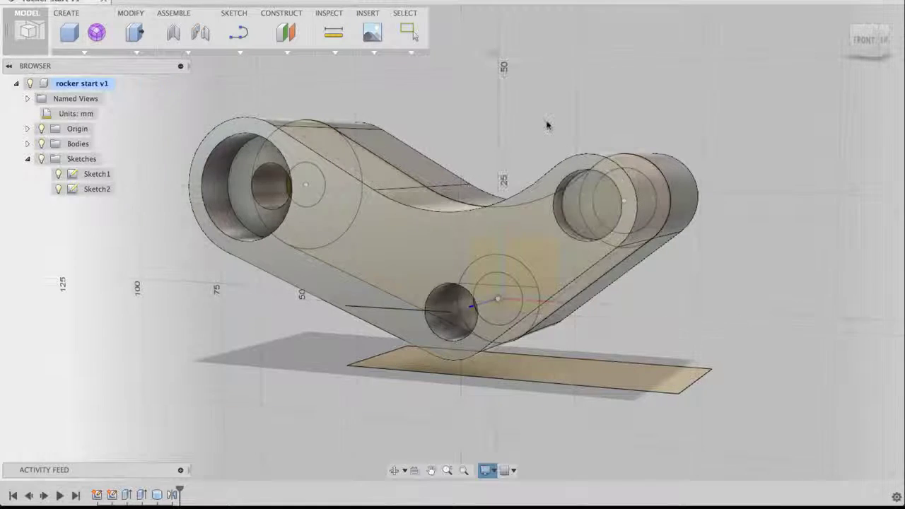
{"action": "middle_click_drag", "start_coordinate": [545, 125], "coordinate": [562, 265], "text": "shift"}
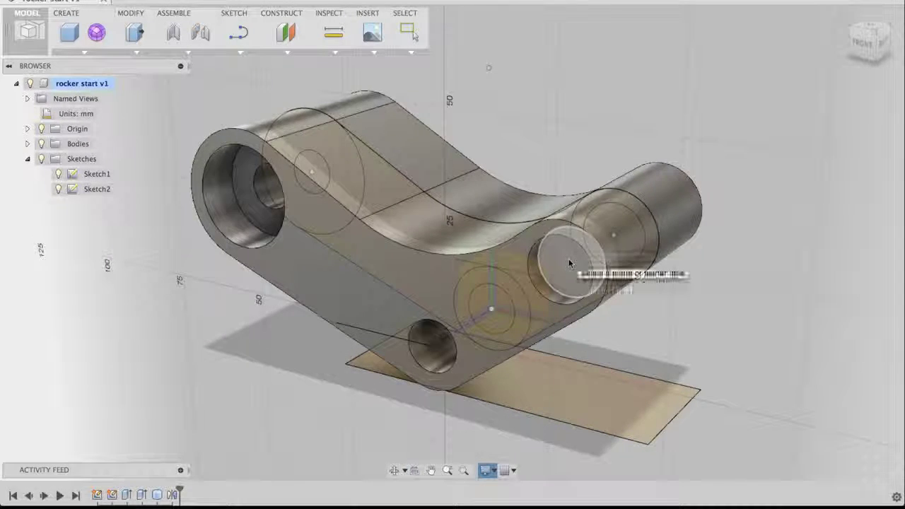
{"action": "left_click", "coordinate": [570, 261]}
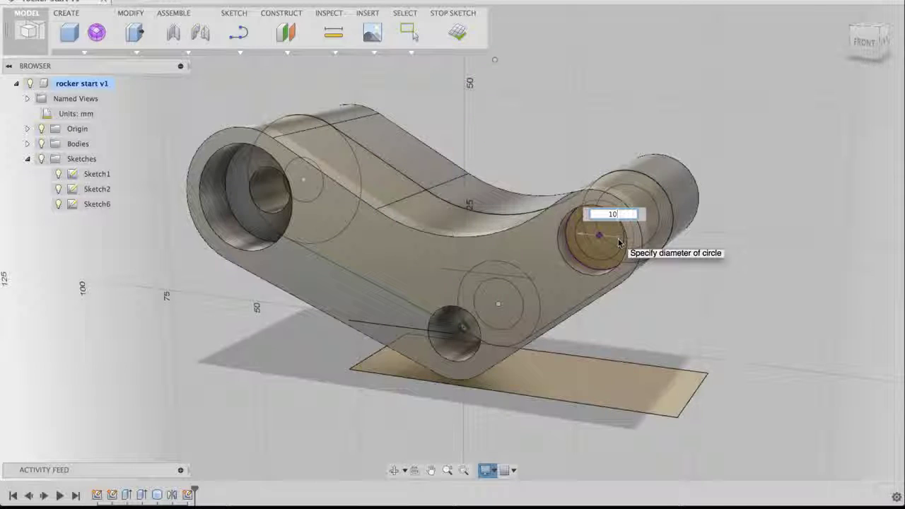
{"action": "key", "text": "Return"}
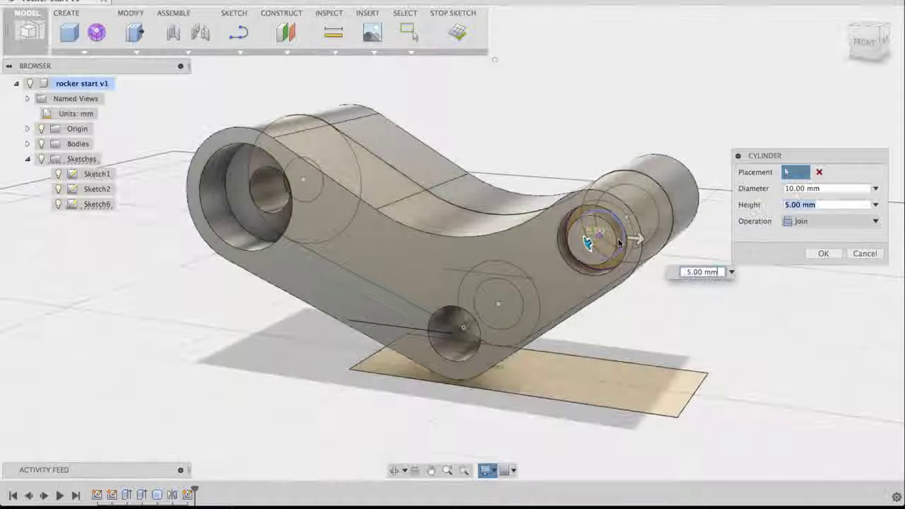
Set the short-arm cylinder's height to -80 mm as a cut so it passes entirely through the body.
{"action": "middle_click_drag", "start_coordinate": [587, 236], "coordinate": [434, 299]}
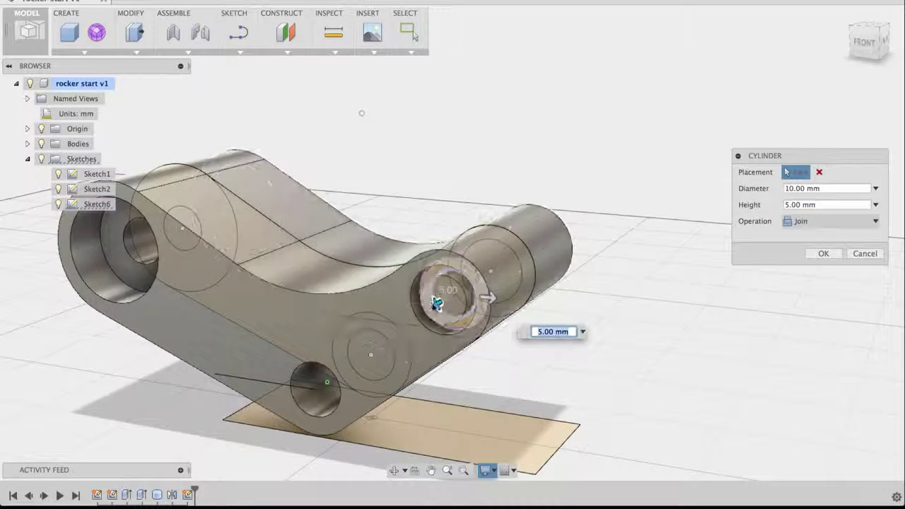
{"action": "left_click_drag", "start_coordinate": [446, 300], "coordinate": [579, 216]}
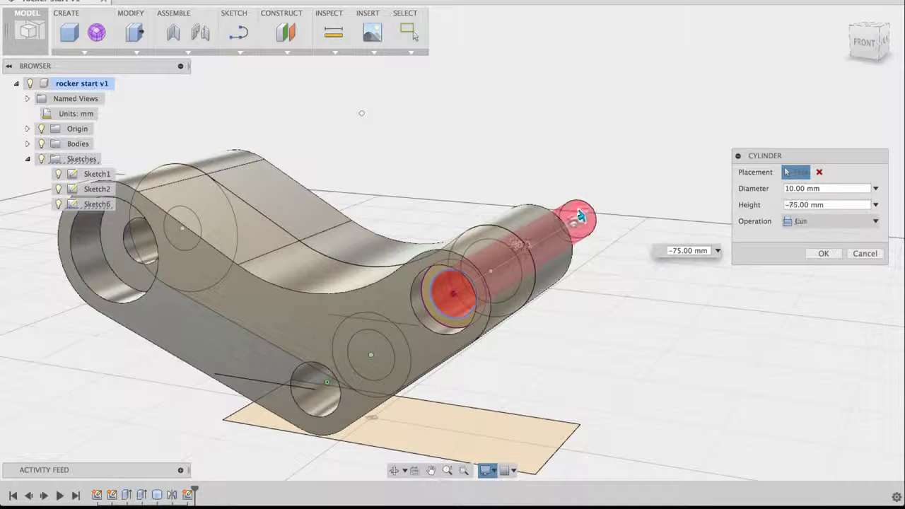
{"action": "middle_click_drag", "start_coordinate": [616, 303], "coordinate": [601, 317], "text": "shift"}
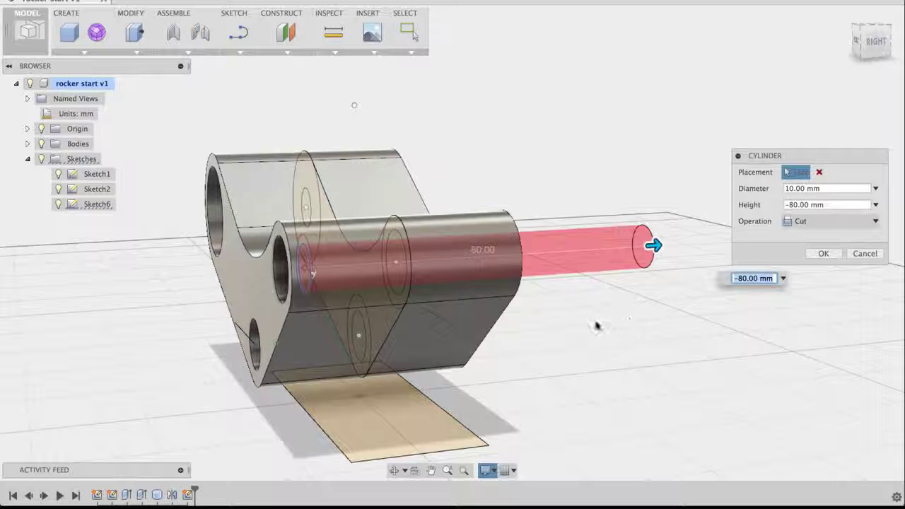
{"action": "left_click", "coordinate": [824, 253]}
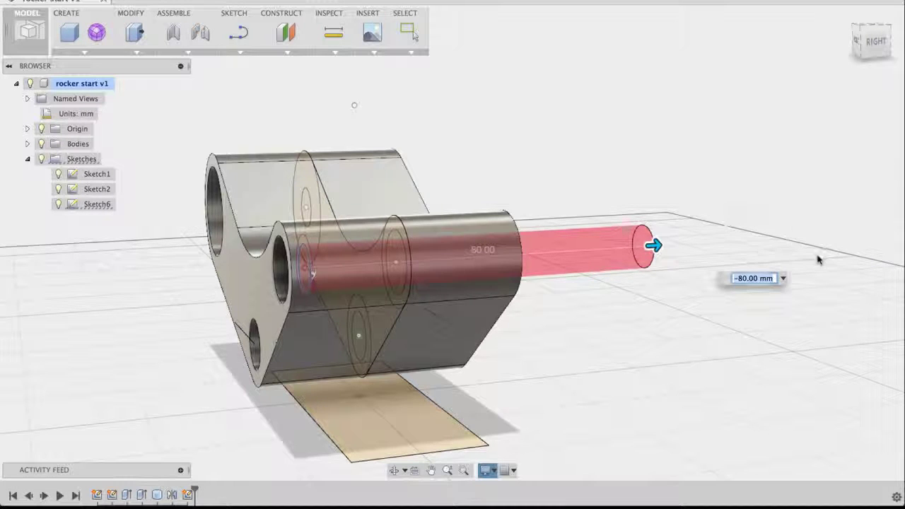
Extrude the rectangular sketch profile beneath the rocker as a cut with extents All, opening the slot between the arms, and hide Sketch1.
{"action": "middle_click_drag", "start_coordinate": [690, 221], "coordinate": [770, 226], "text": "shift"}
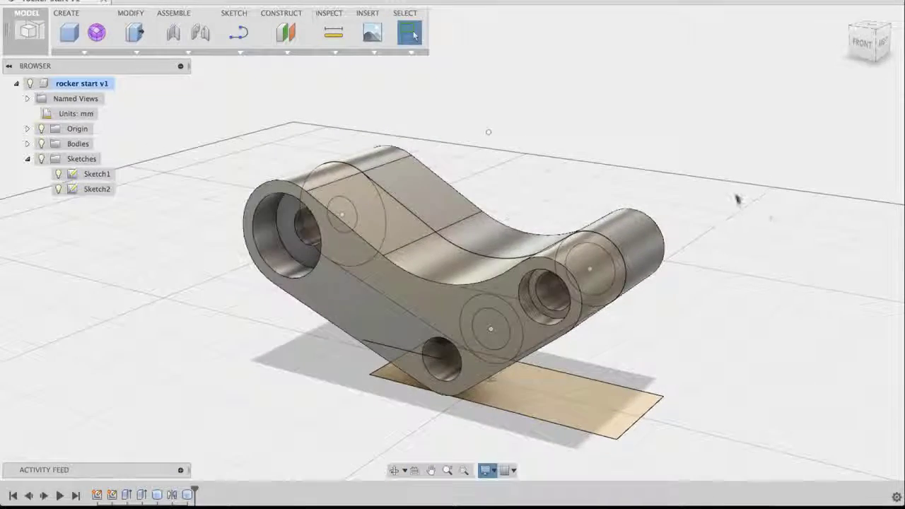
{"action": "mouse_move", "coordinate": [724, 180]}
{"action": "middle_mouse_down", "text": "shift"}
{"action": "mouse_move", "coordinate": [728, 196]}
{"action": "mouse_move", "coordinate": [719, 177]}
{"action": "middle_mouse_up", "text": "shift"}
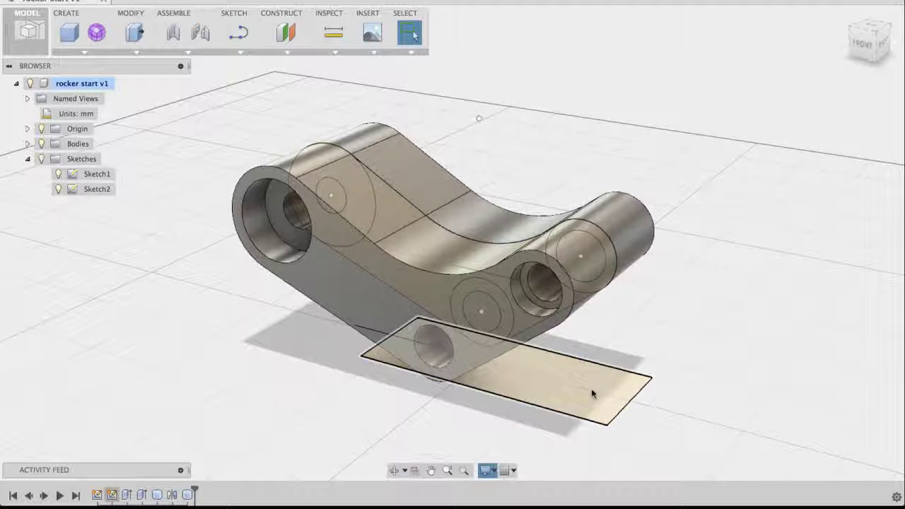
{"action": "left_click", "coordinate": [544, 382]}
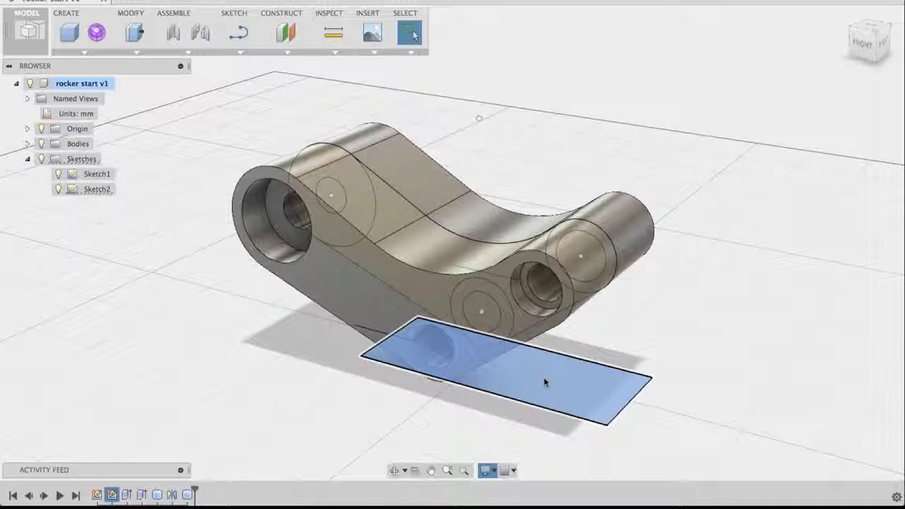
{"action": "right_click", "coordinate": [549, 375]}
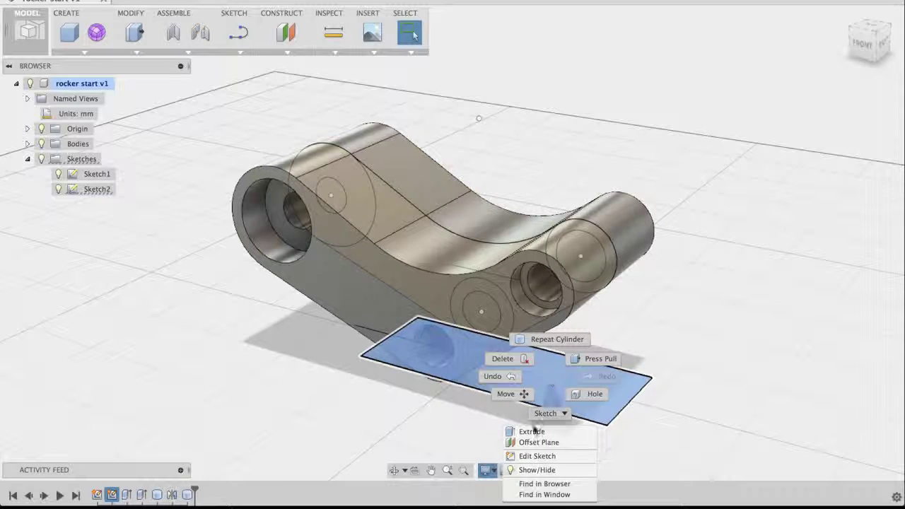
{"action": "left_click", "coordinate": [532, 432]}
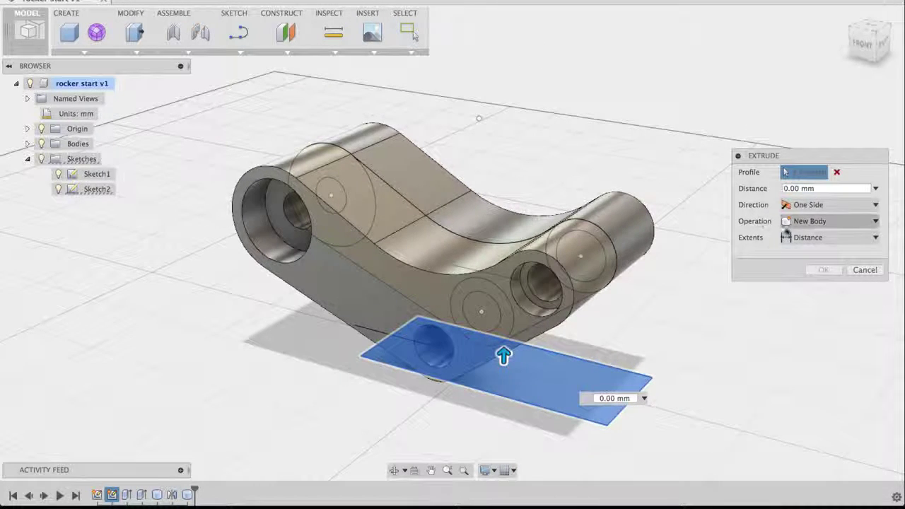
{"action": "left_click", "coordinate": [826, 221]}
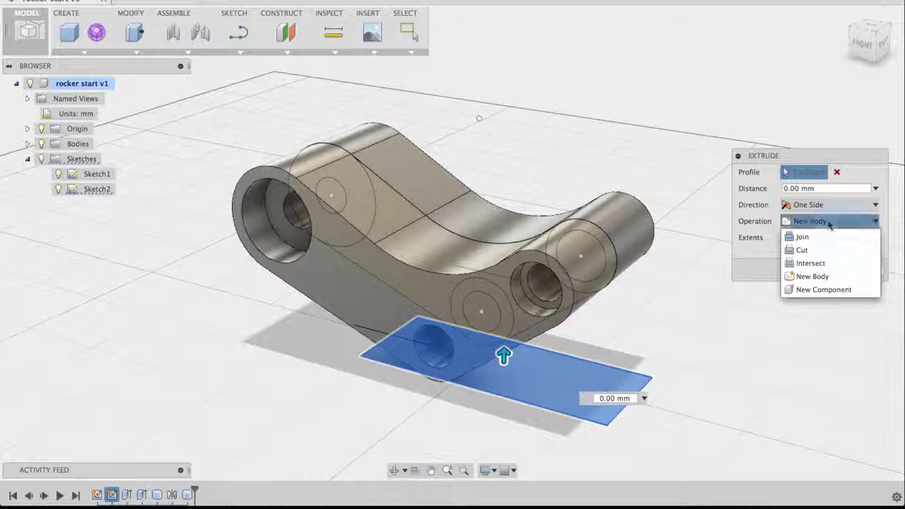
{"action": "left_click", "coordinate": [807, 250]}
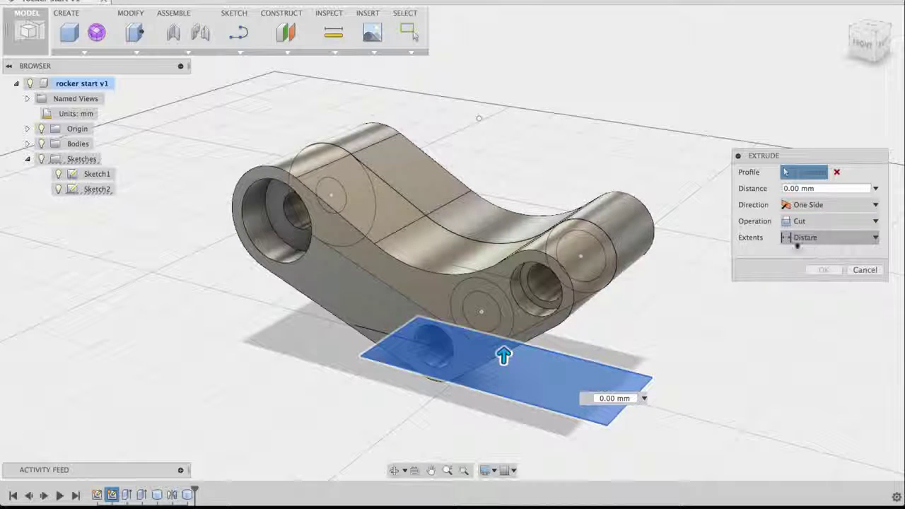
{"action": "left_click", "coordinate": [814, 240]}
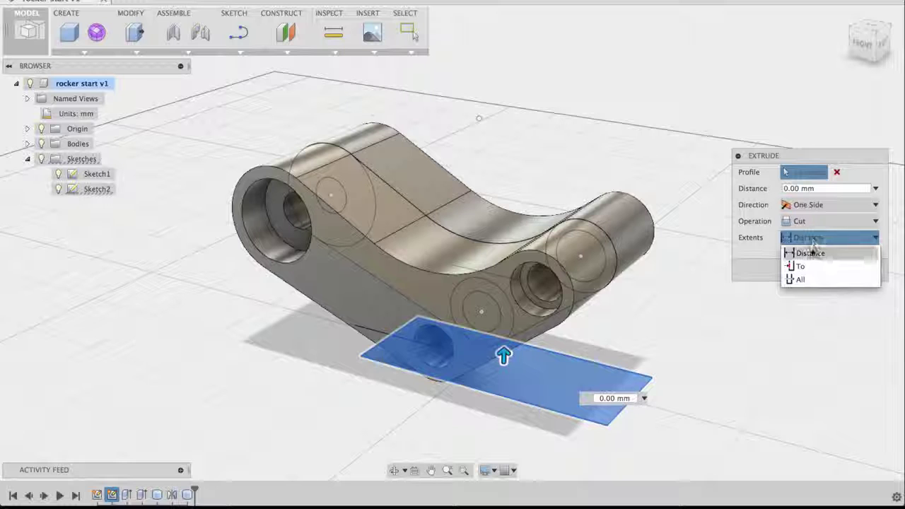
{"action": "left_click", "coordinate": [800, 279]}
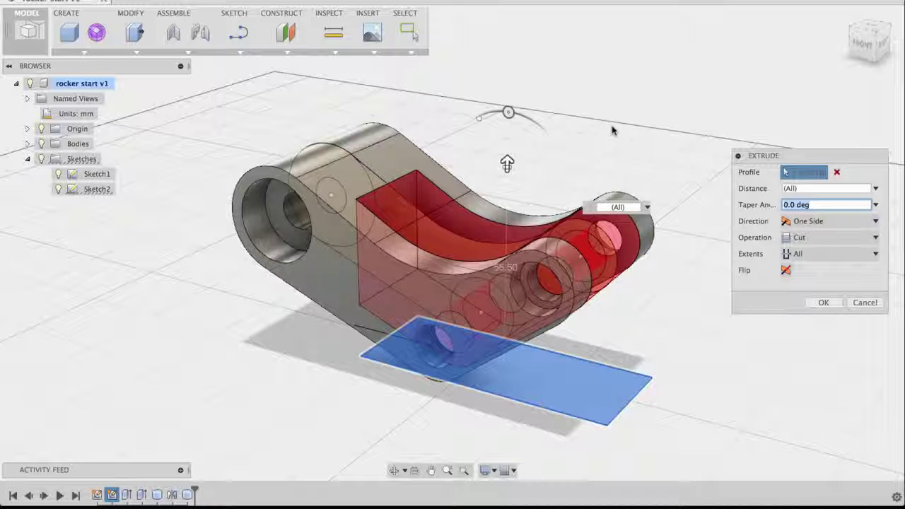
{"action": "left_click", "coordinate": [819, 302]}
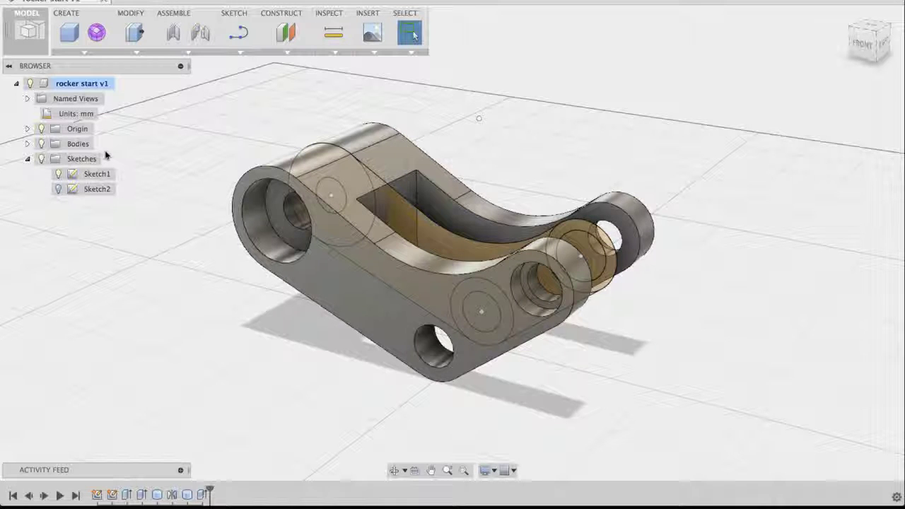
{"action": "left_click", "coordinate": [58, 173]}
Fillet the two vertical inner corner edges at the closed end of the slot with a 2.5 mm radius.
{"action": "middle_click_drag", "start_coordinate": [594, 116], "coordinate": [530, 141], "text": "shift"}
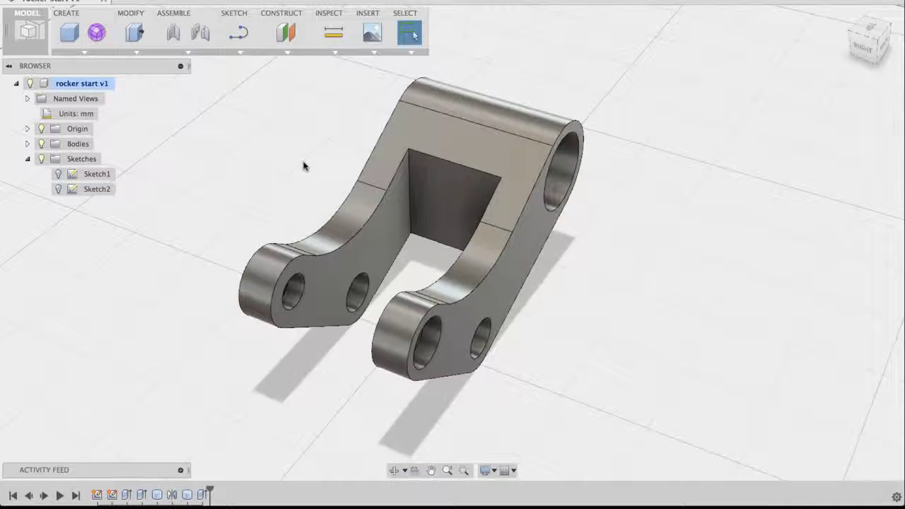
{"action": "middle_click_drag", "start_coordinate": [293, 160], "coordinate": [436, 231], "text": "shift"}
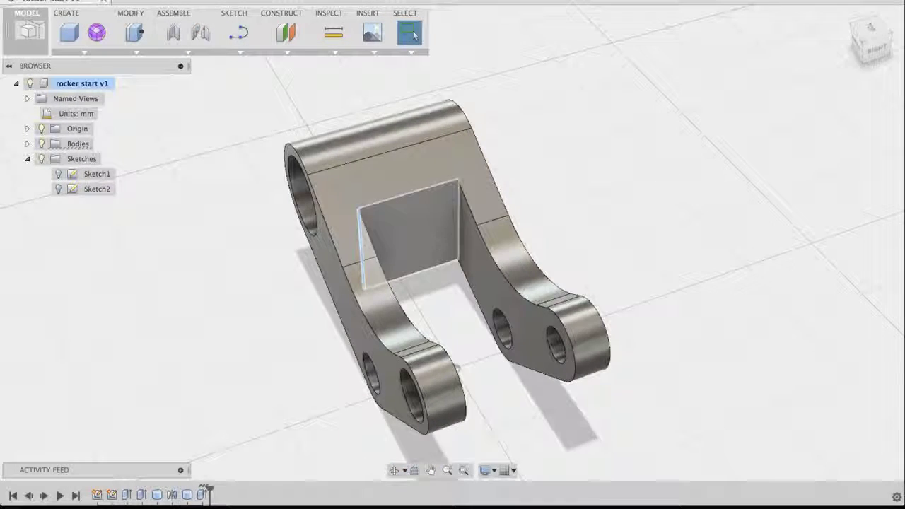
{"action": "left_click", "coordinate": [458, 228]}
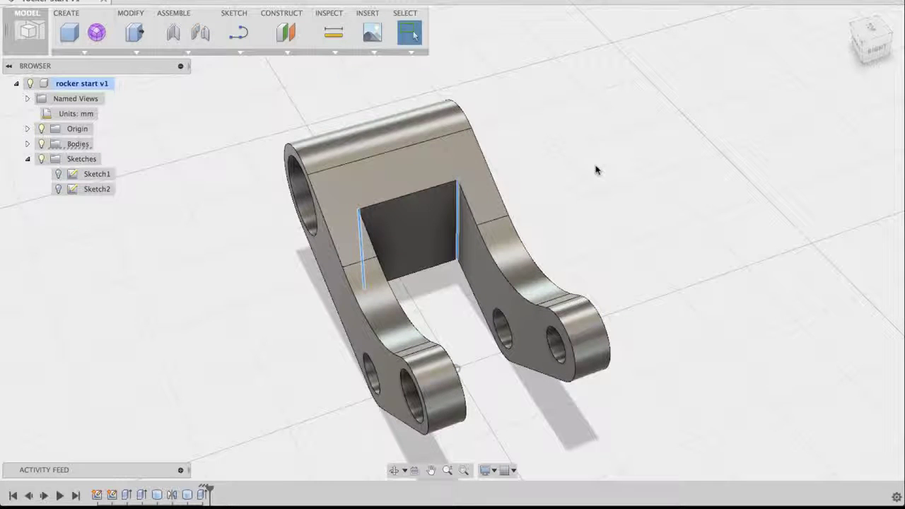
{"action": "right_click", "coordinate": [459, 226]}
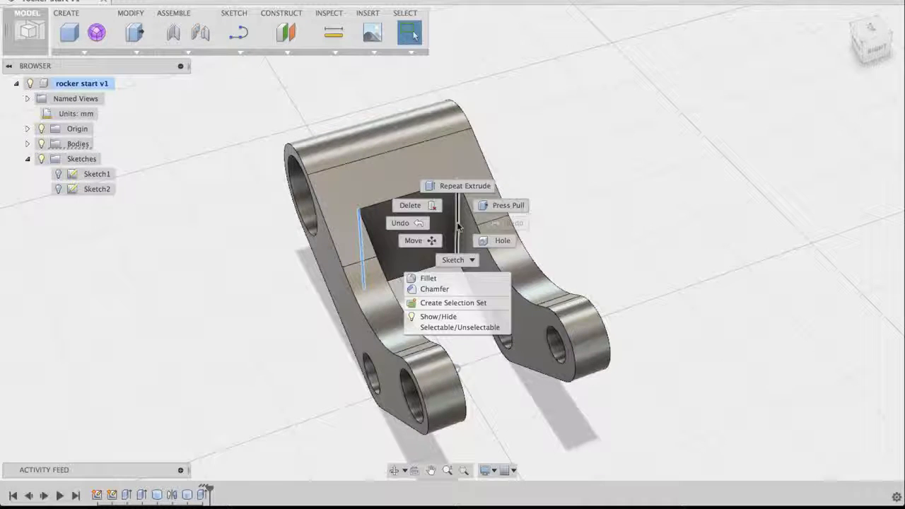
{"action": "left_click", "coordinate": [429, 279]}
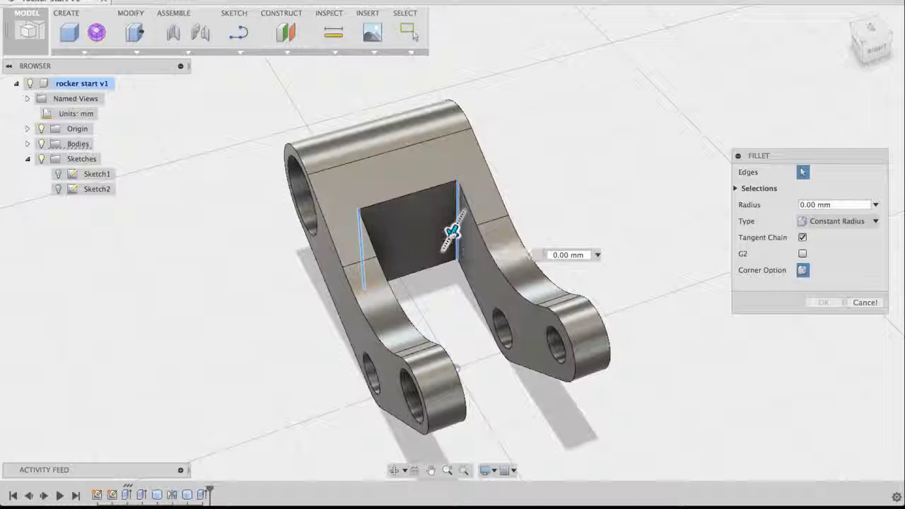
{"action": "left_click_drag", "start_coordinate": [453, 232], "coordinate": [451, 235]}
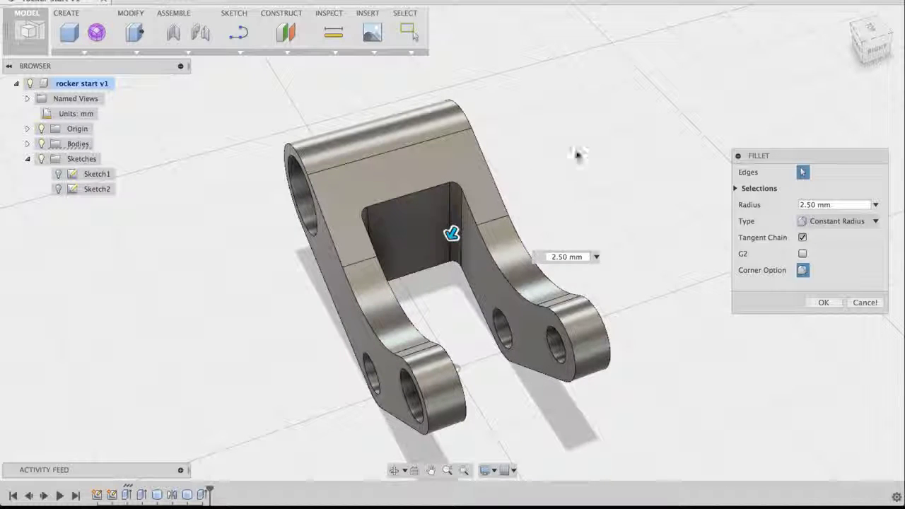
{"action": "left_click", "coordinate": [824, 302]}
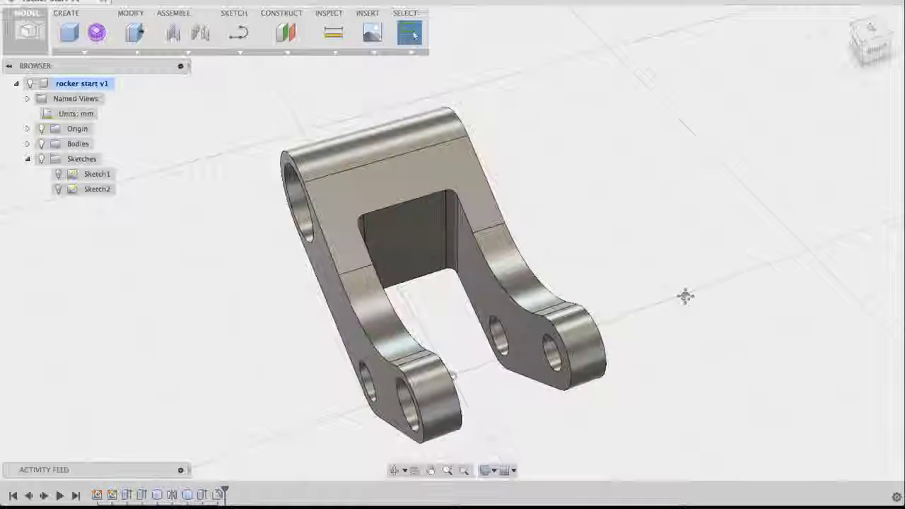
{"action": "middle_click_drag", "start_coordinate": [685, 296], "coordinate": [735, 262], "text": "shift"}
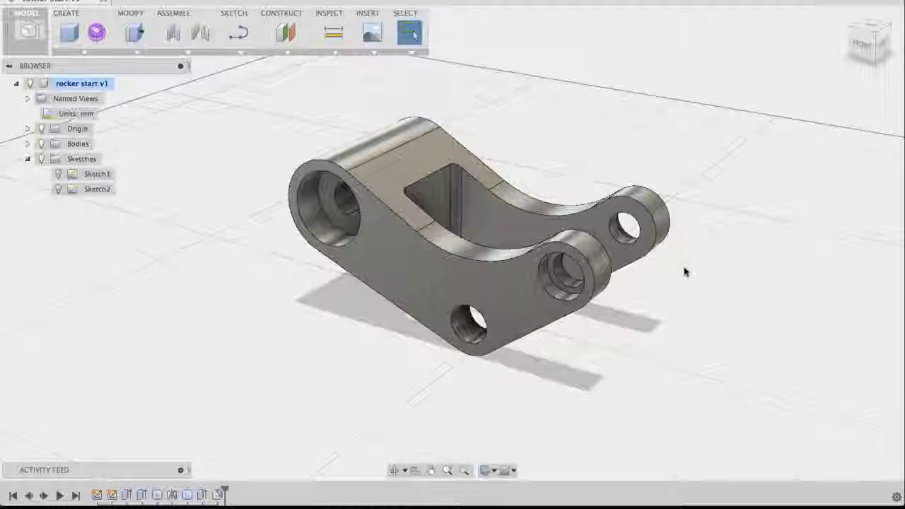
{"action": "middle_click_drag", "start_coordinate": [687, 271], "coordinate": [685, 280]}
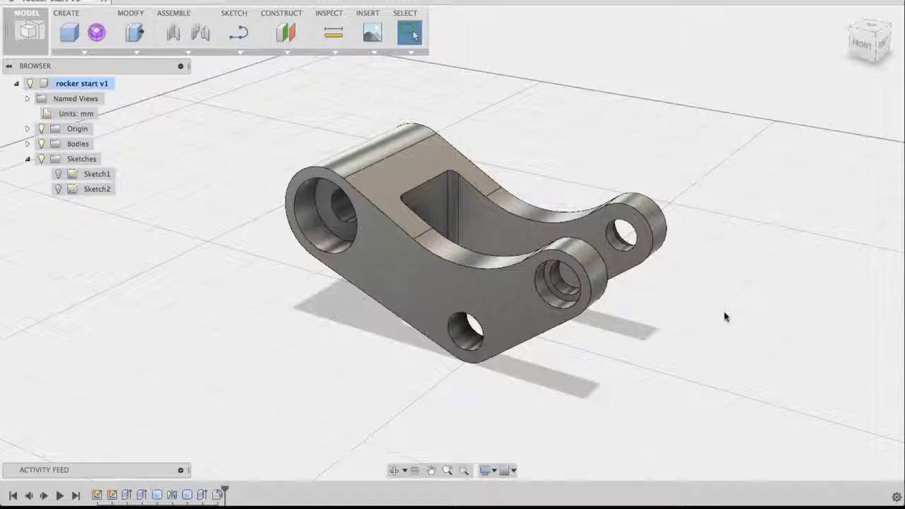
{"action": "middle_click_drag", "start_coordinate": [723, 316], "coordinate": [717, 313]}
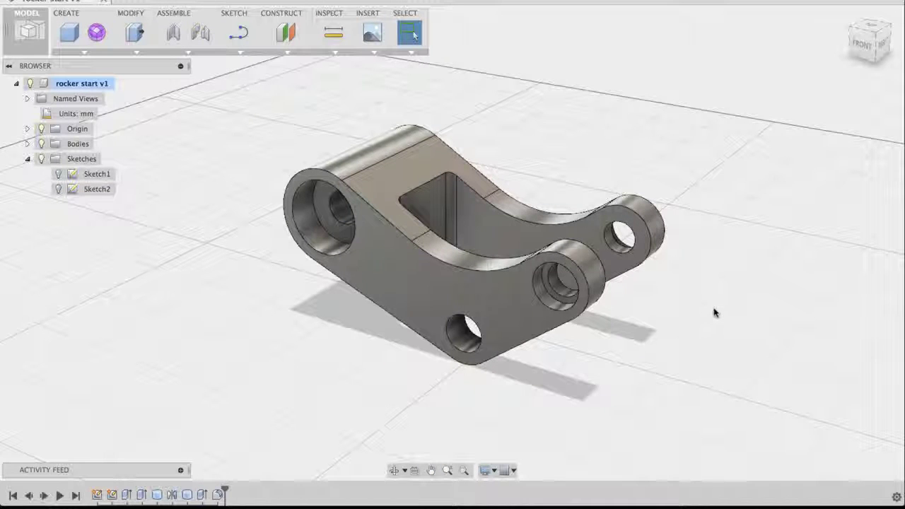